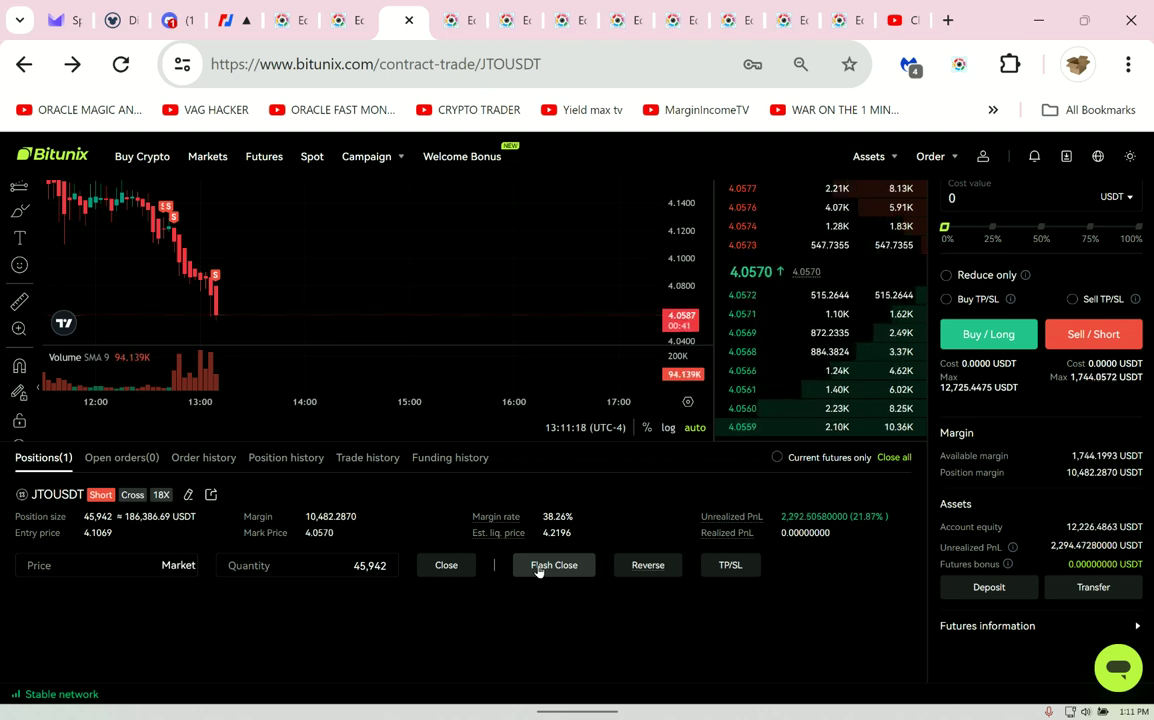
Flash-close the 18x JTOUSDT short at market from the Positions panel.
{"action": "scroll", "coordinate": [491, 593], "scroll_direction": "up", "scroll_amount": 1}
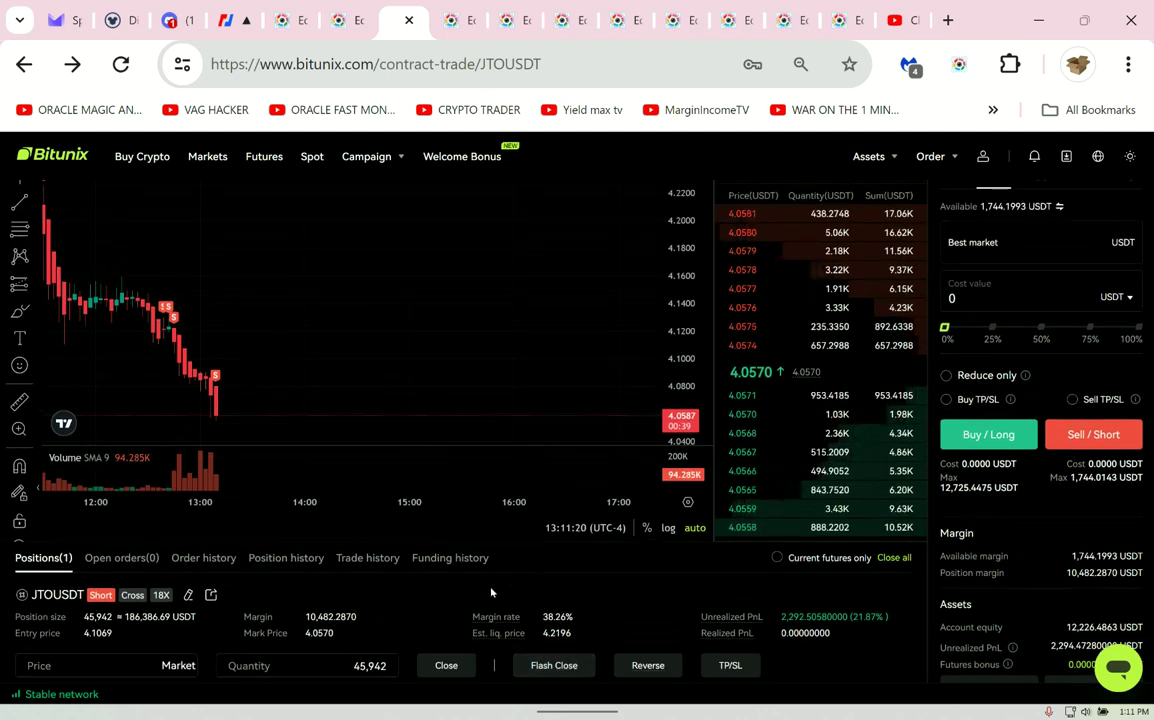
{"action": "scroll", "coordinate": [491, 593], "scroll_direction": "up", "scroll_amount": 1}
{"action": "scroll", "coordinate": [575, 593], "scroll_direction": "down", "scroll_amount": 2}
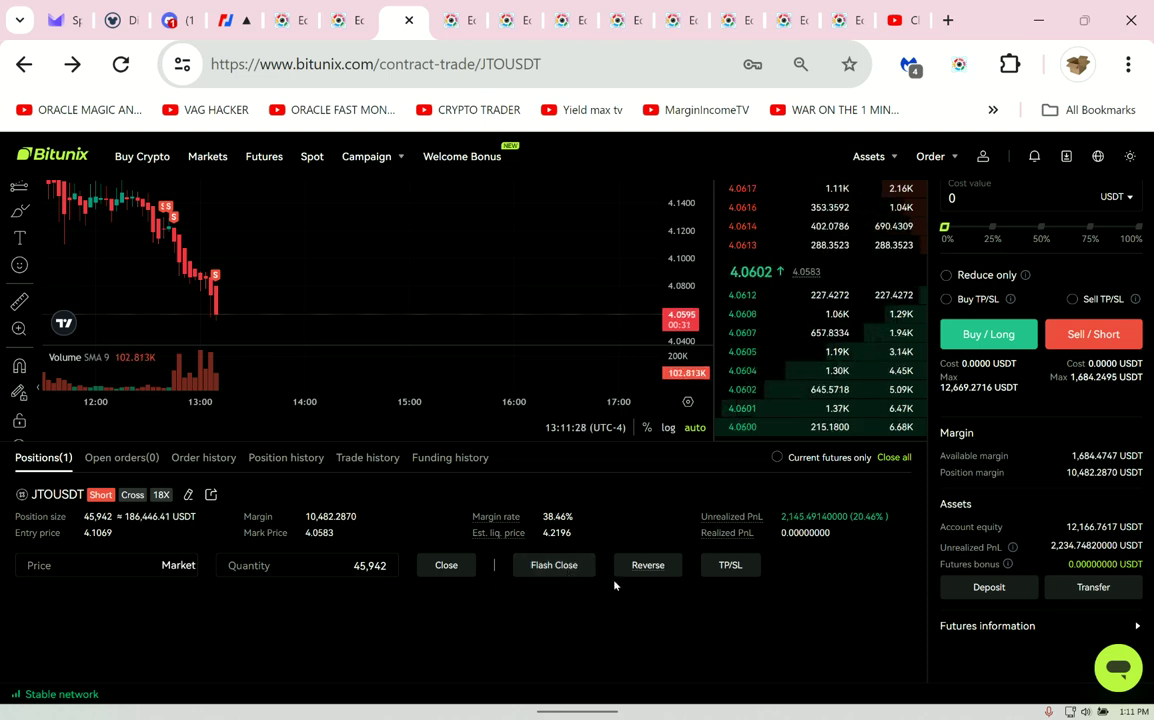
{"action": "left_click", "coordinate": [575, 572]}
{"action": "scroll", "coordinate": [1068, 597], "scroll_direction": "up", "scroll_amount": 2}
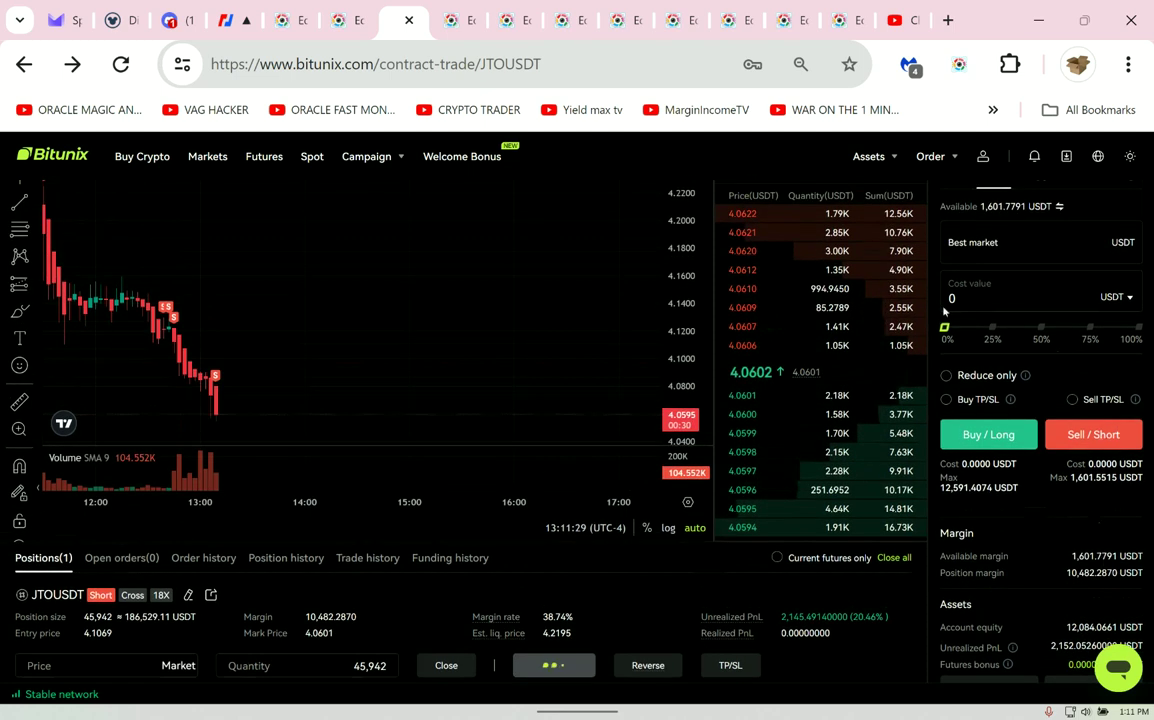
Save a full-page Screenshot Master capture of the Bitunix trading page and close it.
{"action": "left_click", "coordinate": [960, 68]}
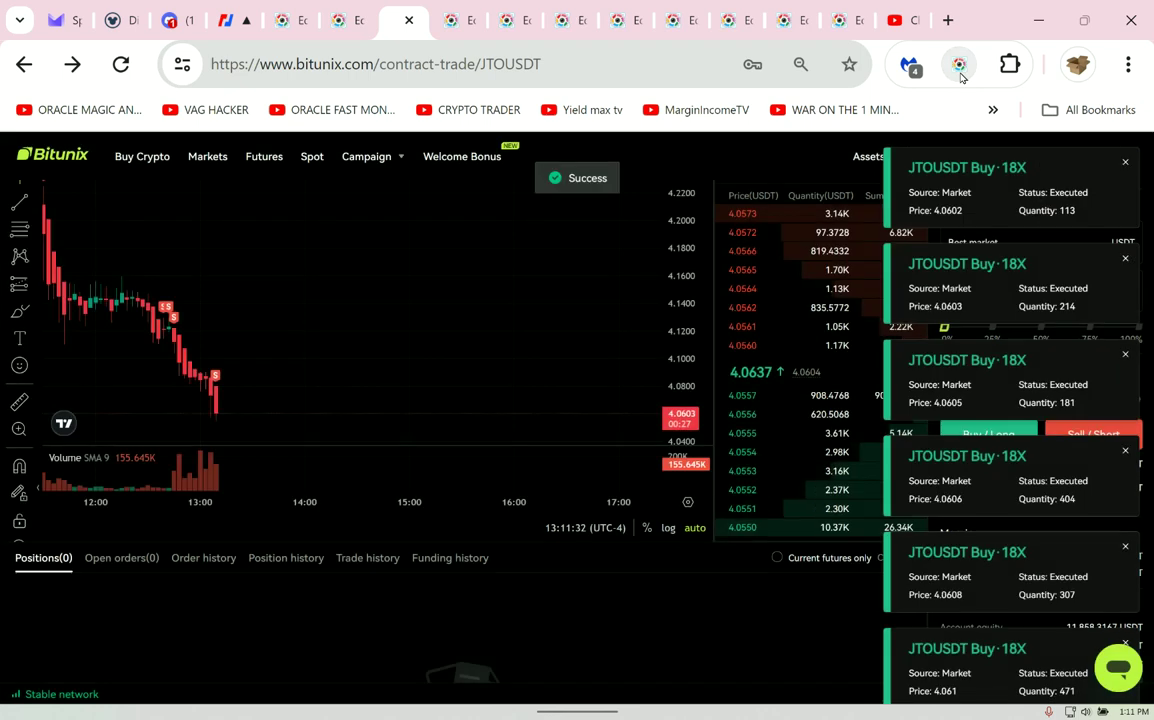
{"action": "key", "text": "ctrl+w"}
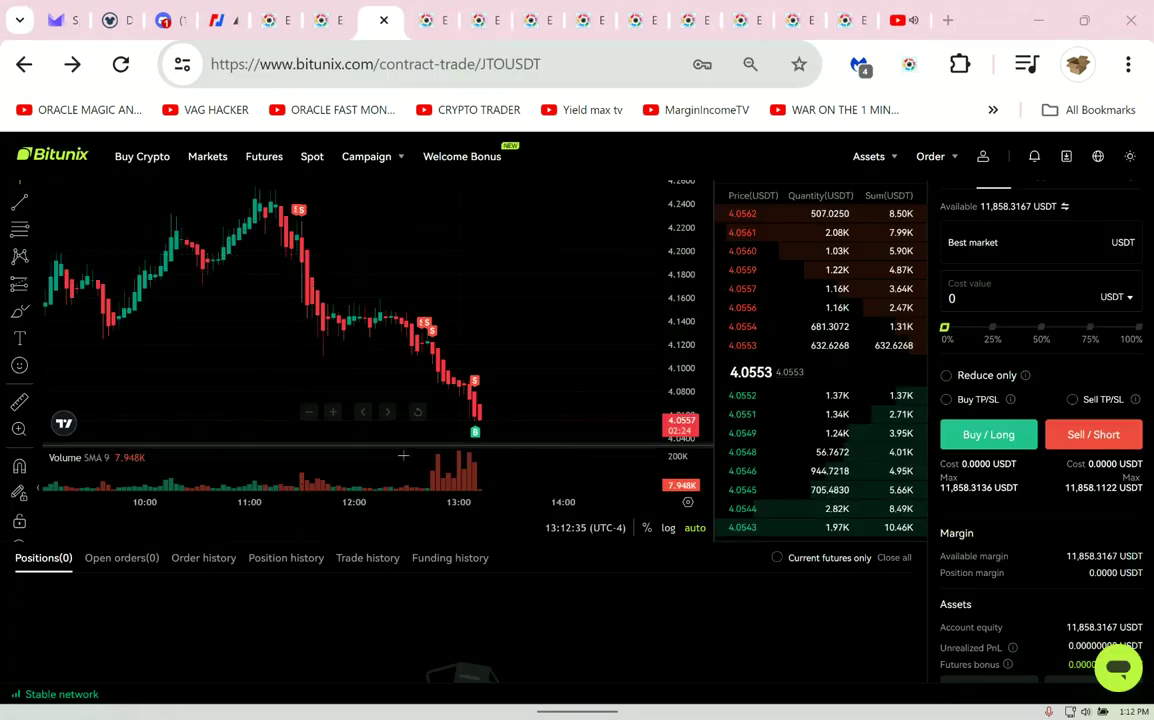
{"action": "scroll", "coordinate": [773, 524], "scroll_direction": "up", "scroll_amount": 1}
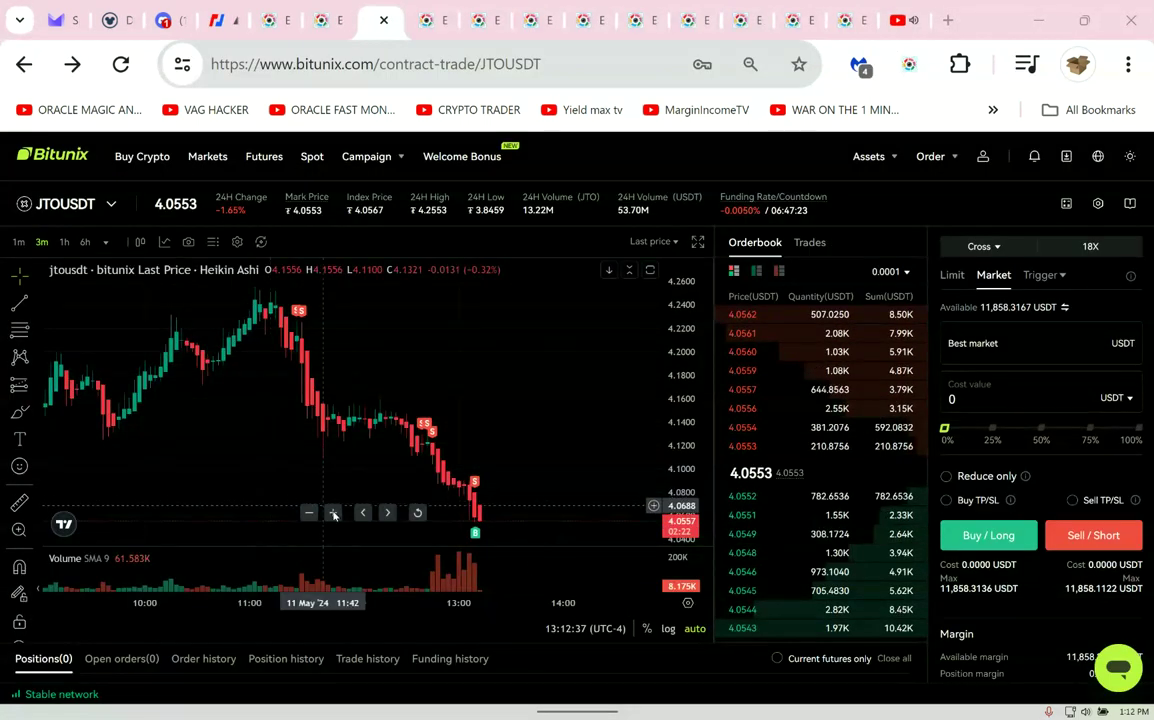
Zoom the chart, enter a 1,111 USDT cost value, and capture the page again.
{"action": "left_click", "coordinate": [333, 512]}
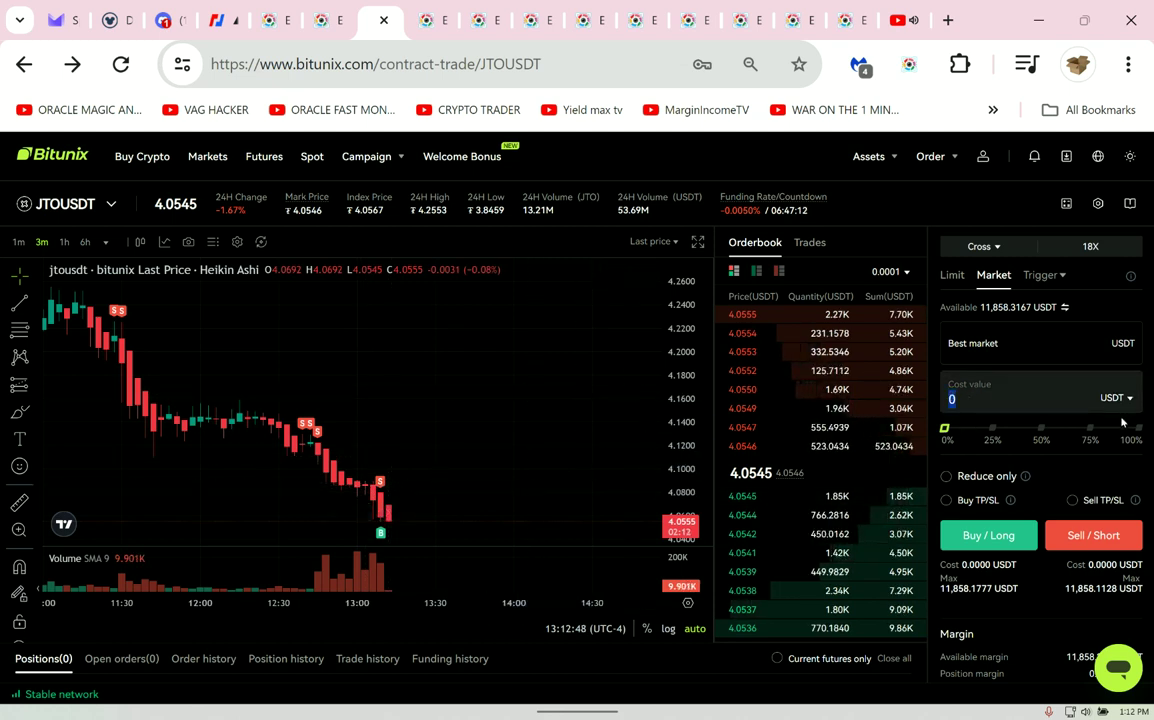
{"action": "type", "text": "111"}
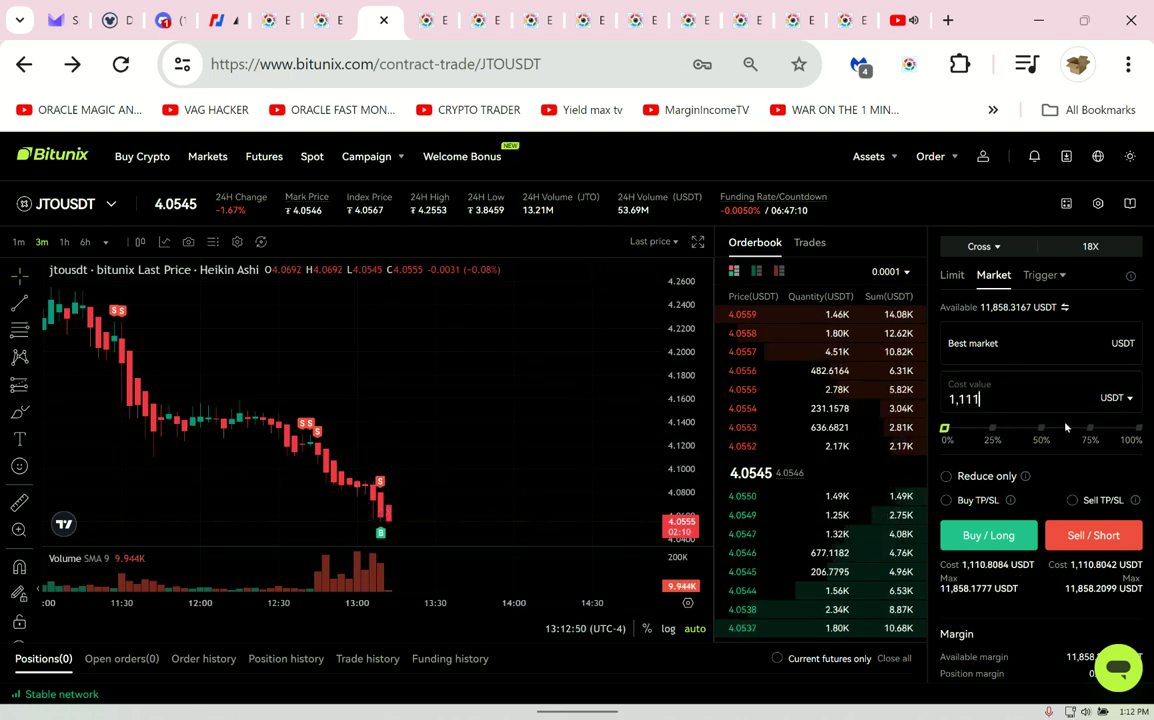
{"action": "left_click", "coordinate": [909, 64]}
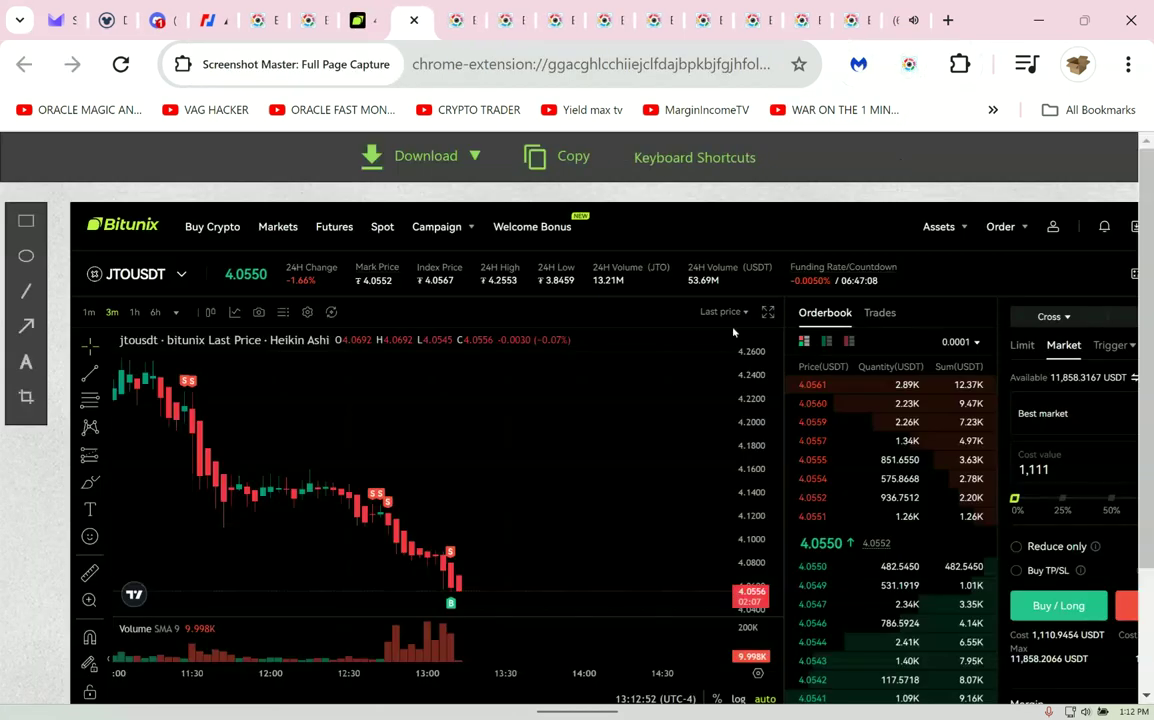
{"action": "scroll", "coordinate": [660, 294], "scroll_direction": "down", "scroll_amount": 1}
{"action": "left_click", "coordinate": [369, 23]}
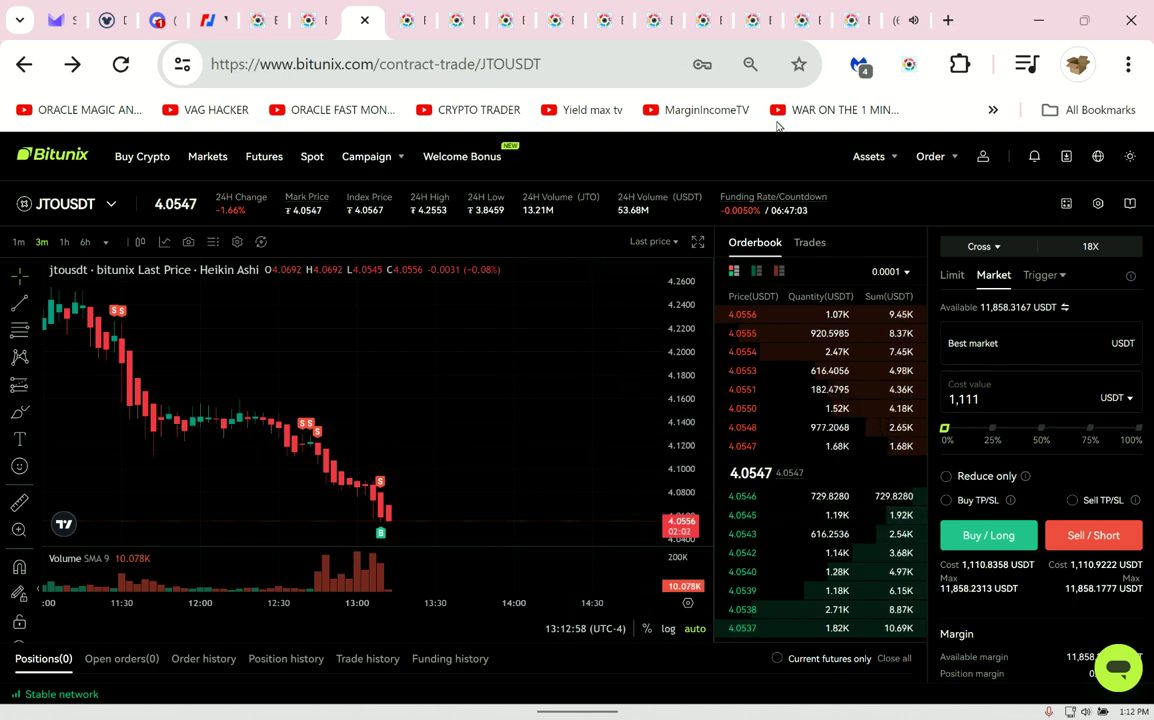
Review captures of the 30,582, 10,020 and 26,450 shorts, 4,444 cost, and executed sells.
{"action": "left_click", "coordinate": [853, 20]}
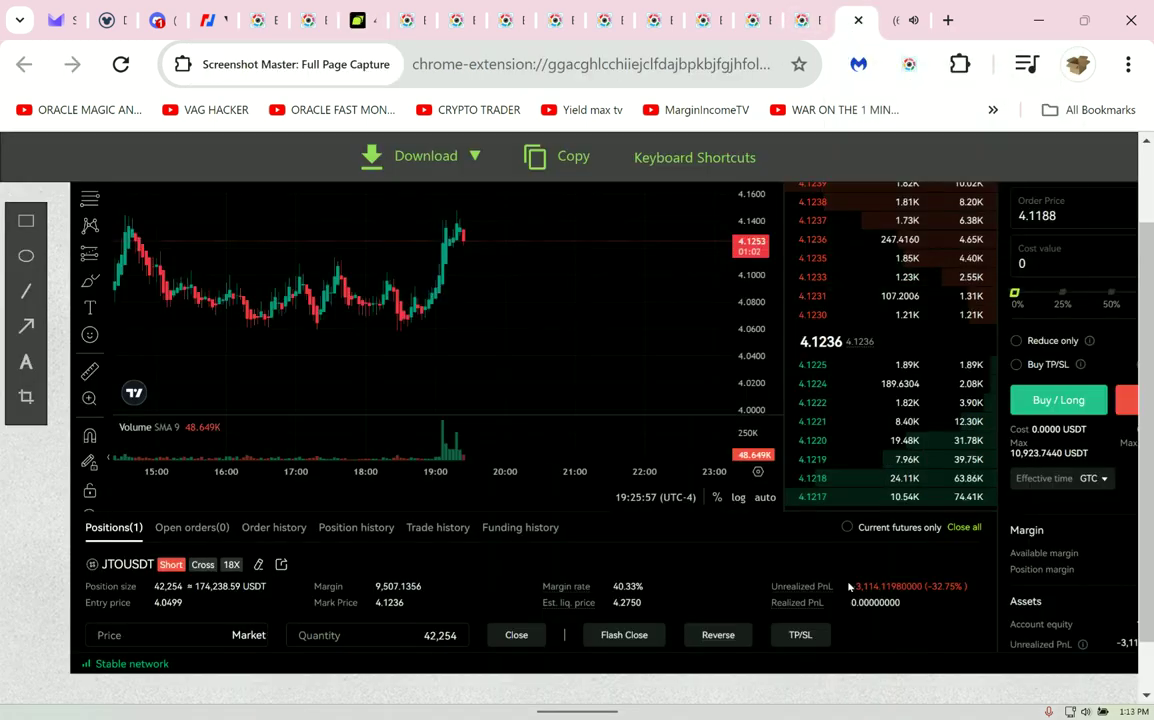
{"action": "left_click", "coordinate": [806, 26]}
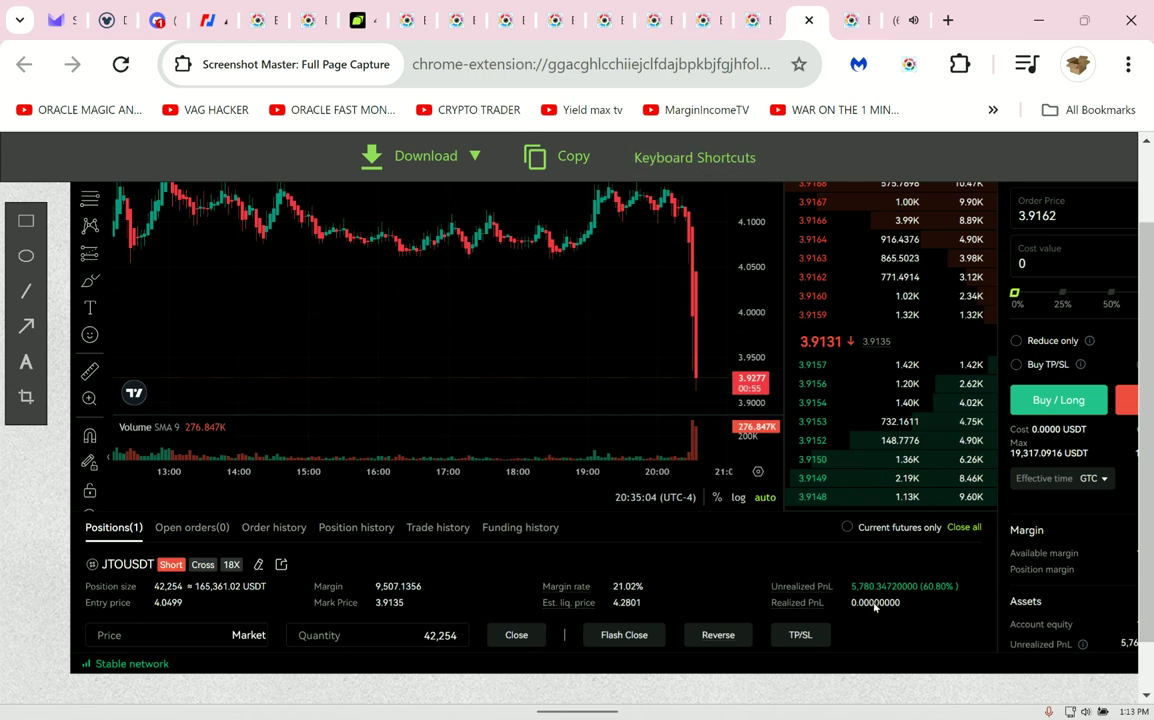
{"action": "left_click", "coordinate": [762, 21]}
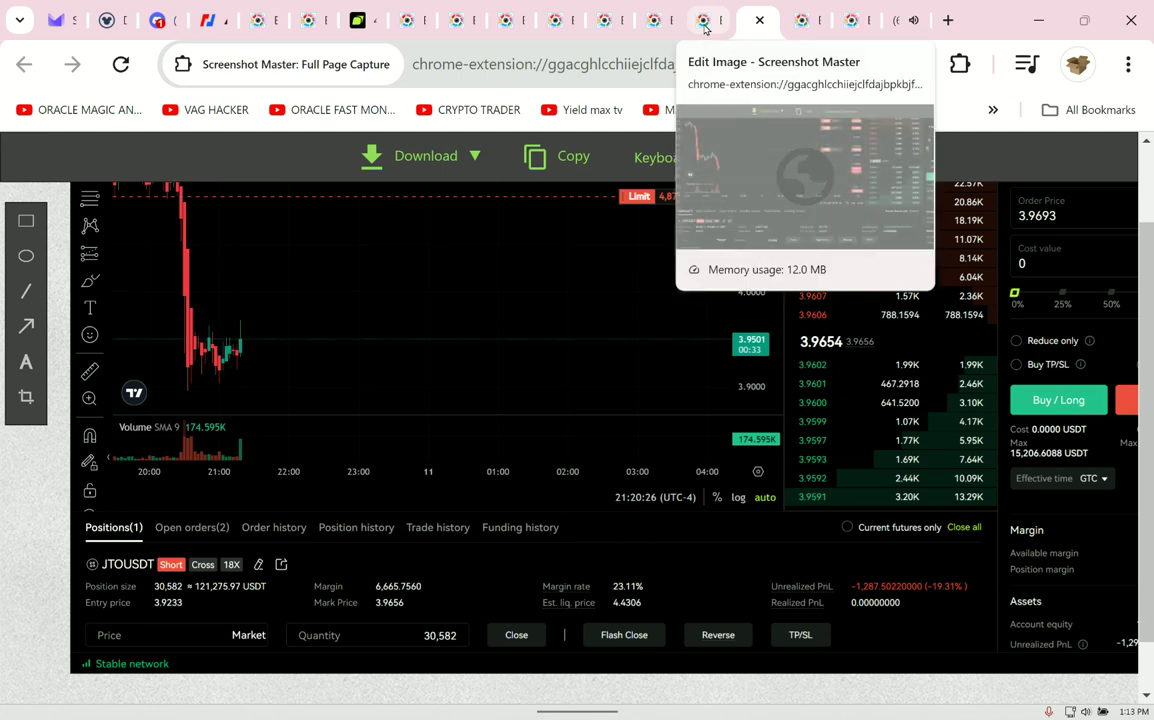
{"action": "left_click", "coordinate": [714, 24]}
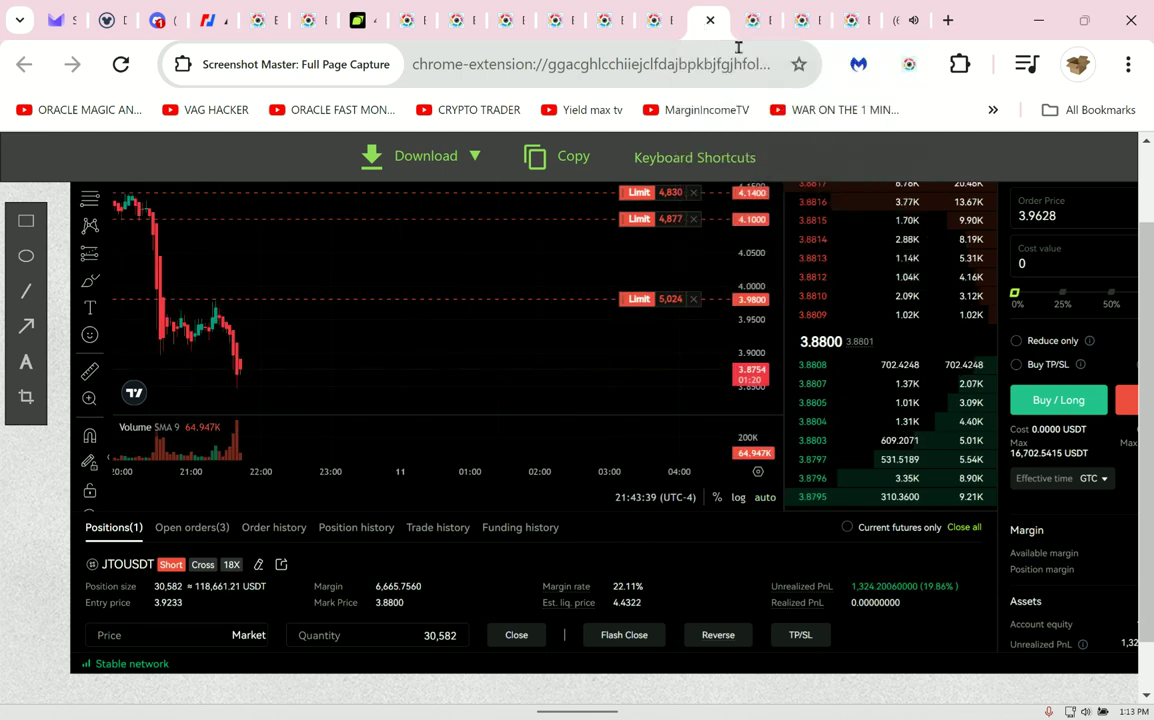
{"action": "left_click", "coordinate": [653, 28]}
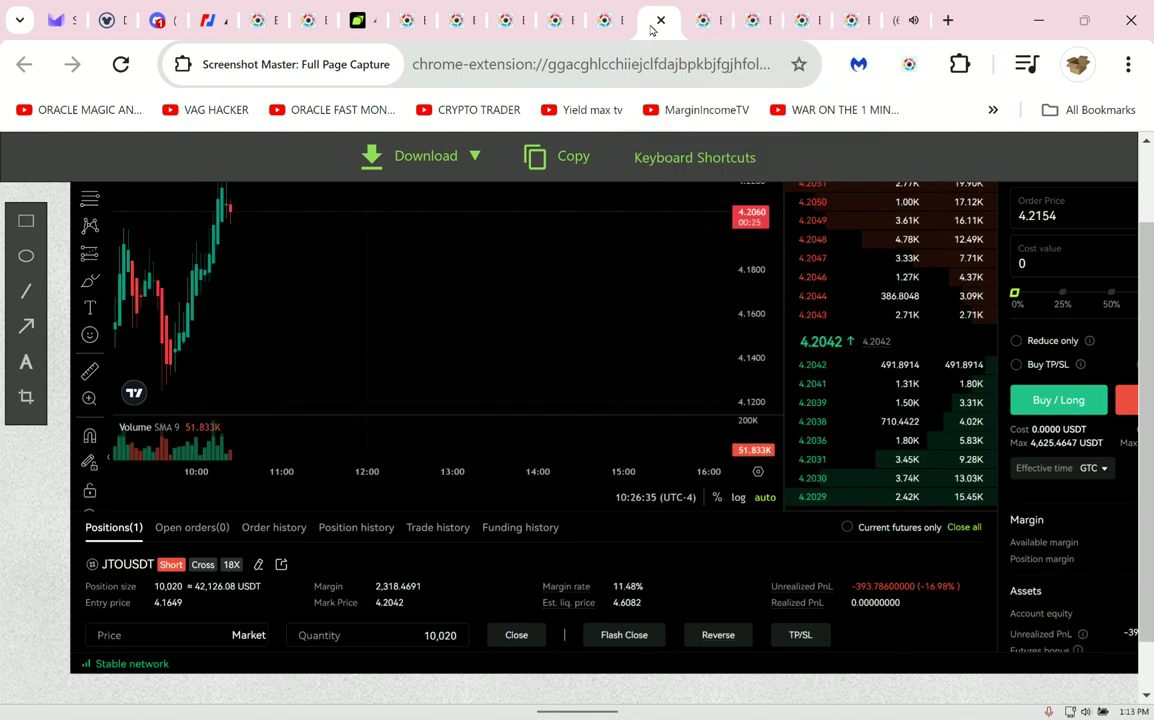
{"action": "left_click", "coordinate": [617, 19]}
{"action": "scroll", "coordinate": [601, 293], "scroll_direction": "down", "scroll_amount": 3}
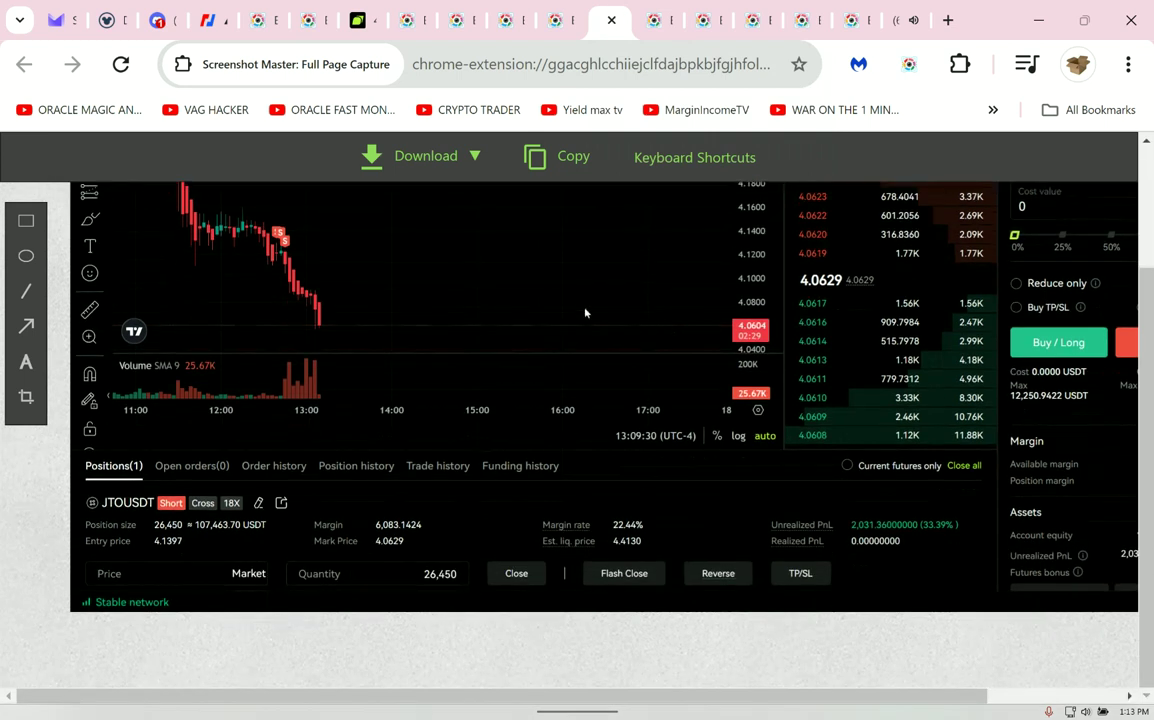
{"action": "left_click", "coordinate": [564, 22]}
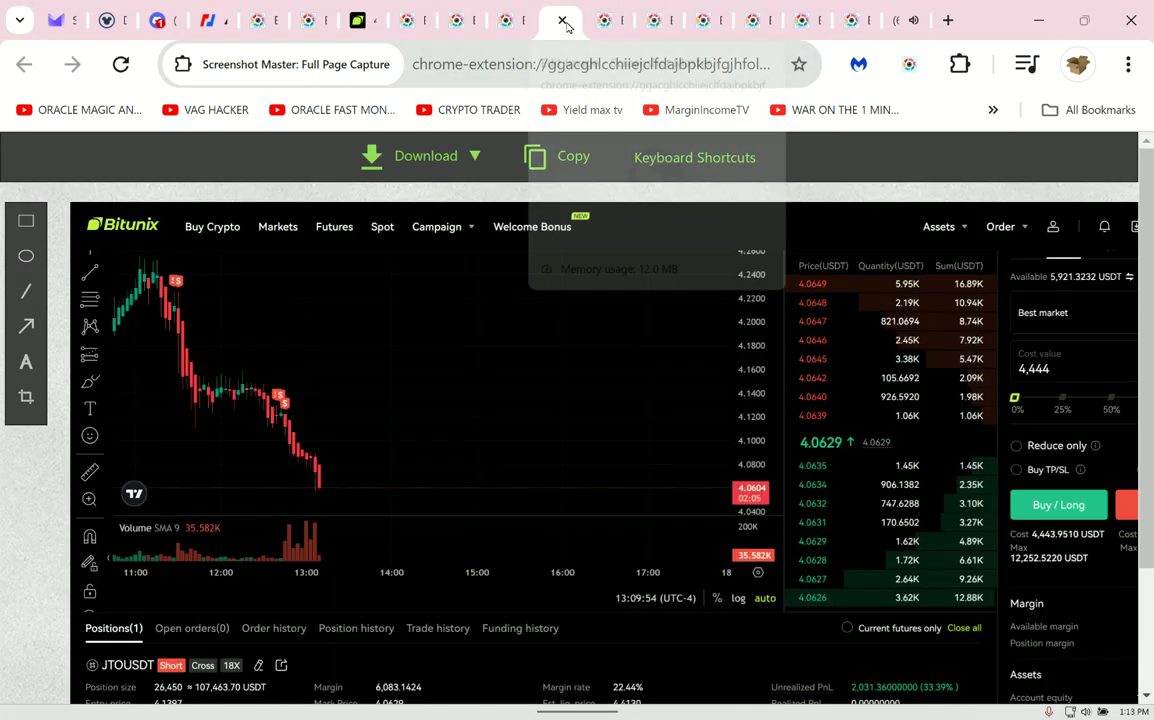
{"action": "scroll", "coordinate": [619, 340], "scroll_direction": "down", "scroll_amount": 2}
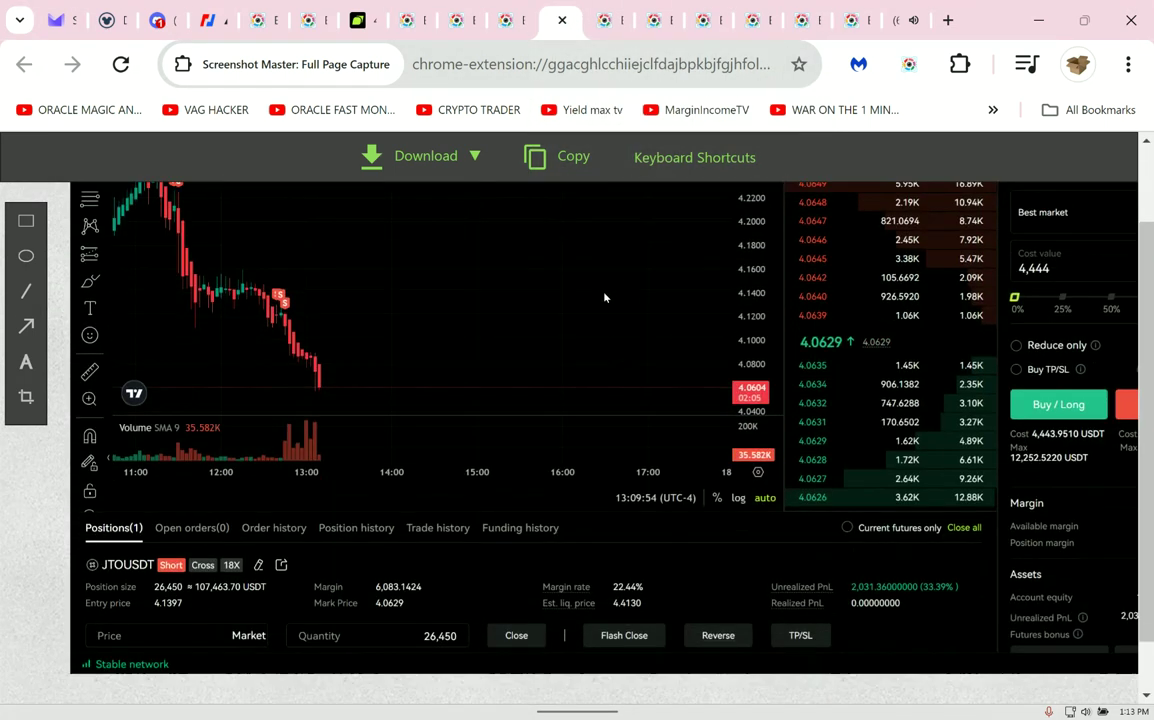
{"action": "left_click", "coordinate": [520, 23]}
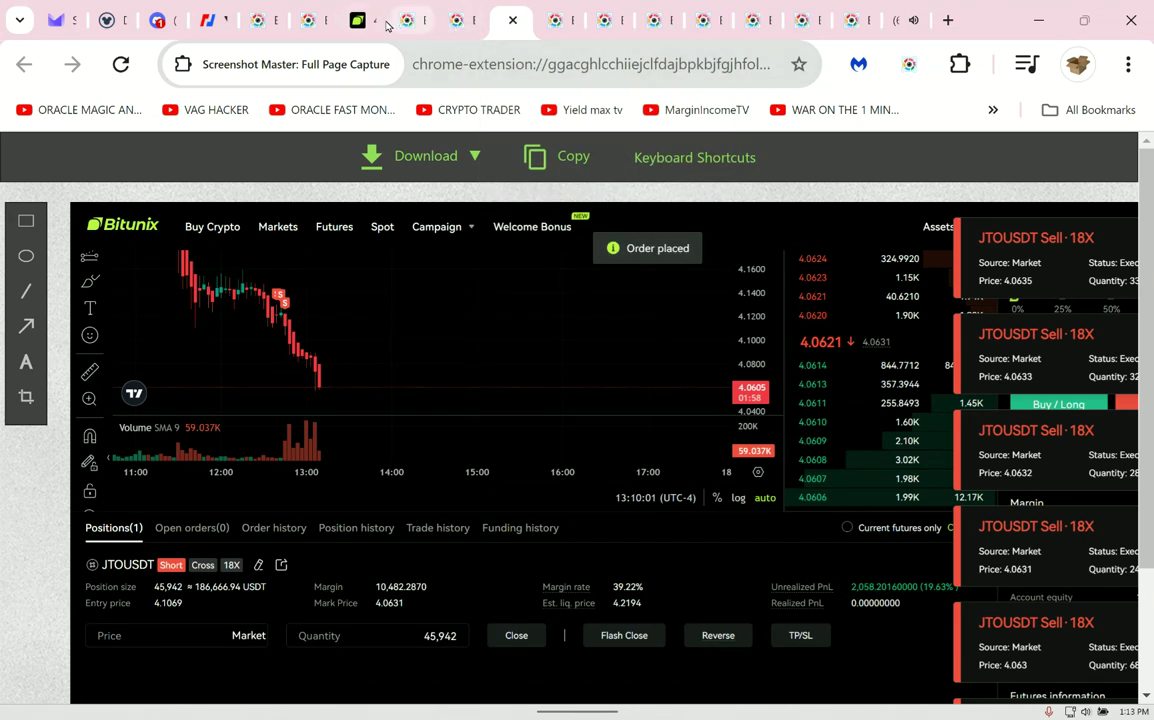
{"action": "left_click", "coordinate": [384, 22]}
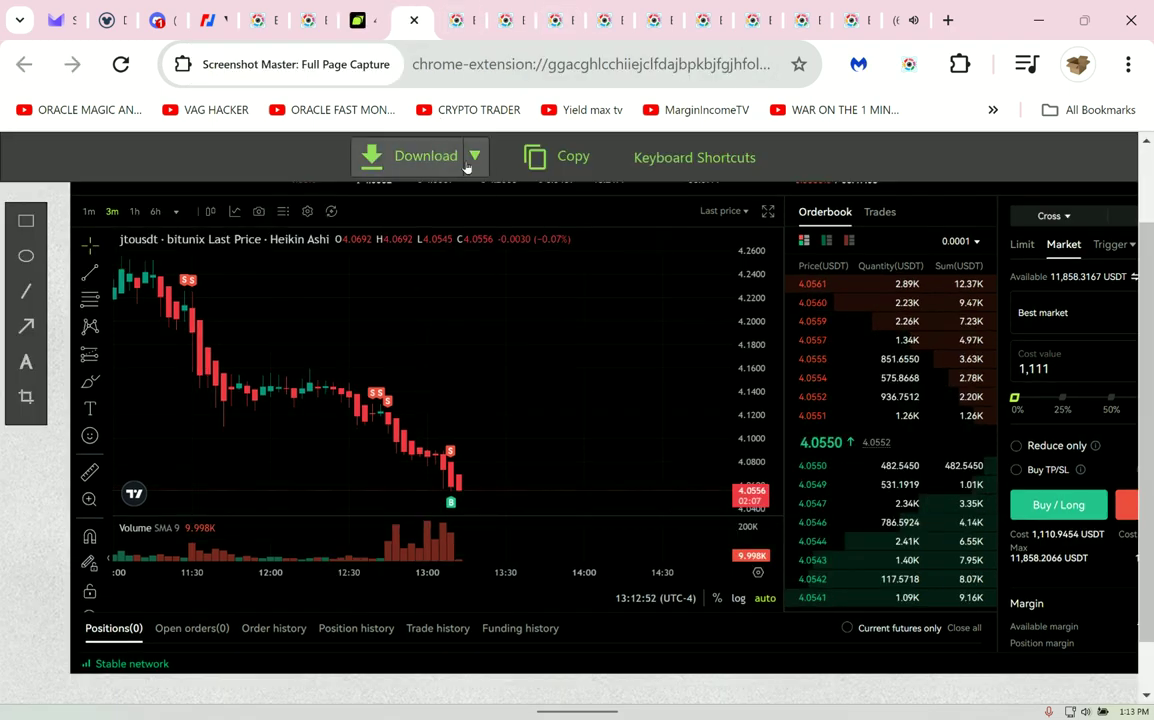
Review the executed-buy capture and those stamped 13:10:01 through 13:09:30, then return to Bitunix.
{"action": "left_click", "coordinate": [436, 18]}
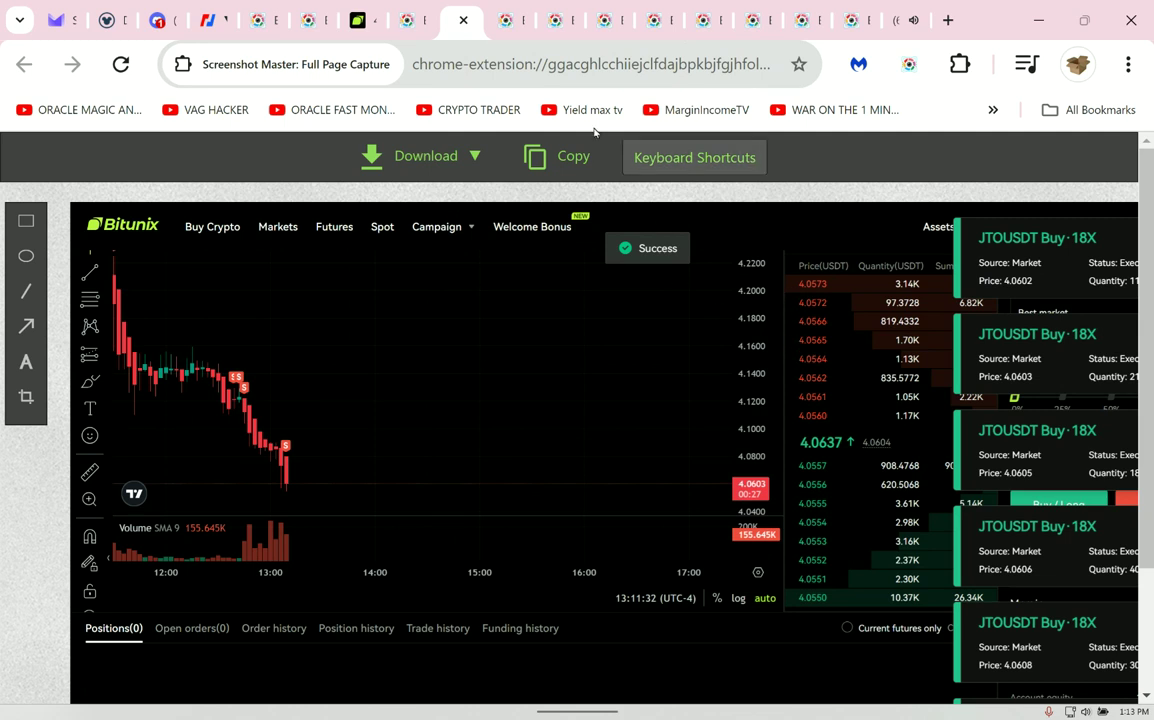
{"action": "left_click", "coordinate": [510, 24]}
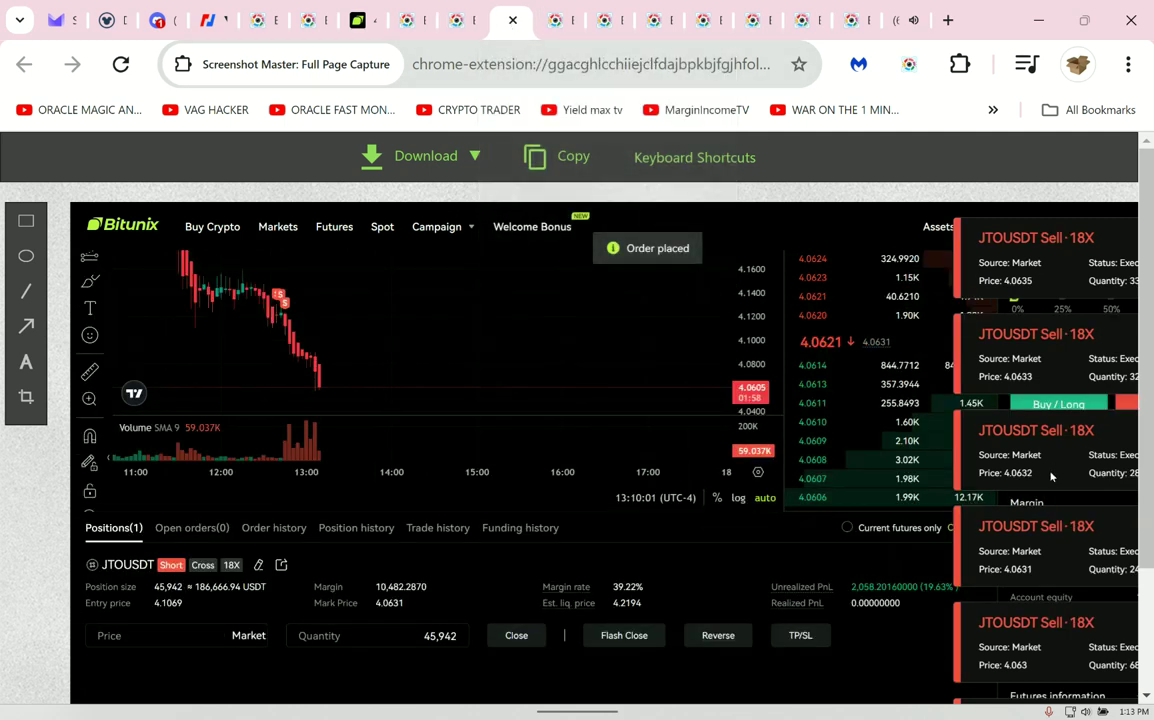
{"action": "left_click", "coordinate": [557, 19]}
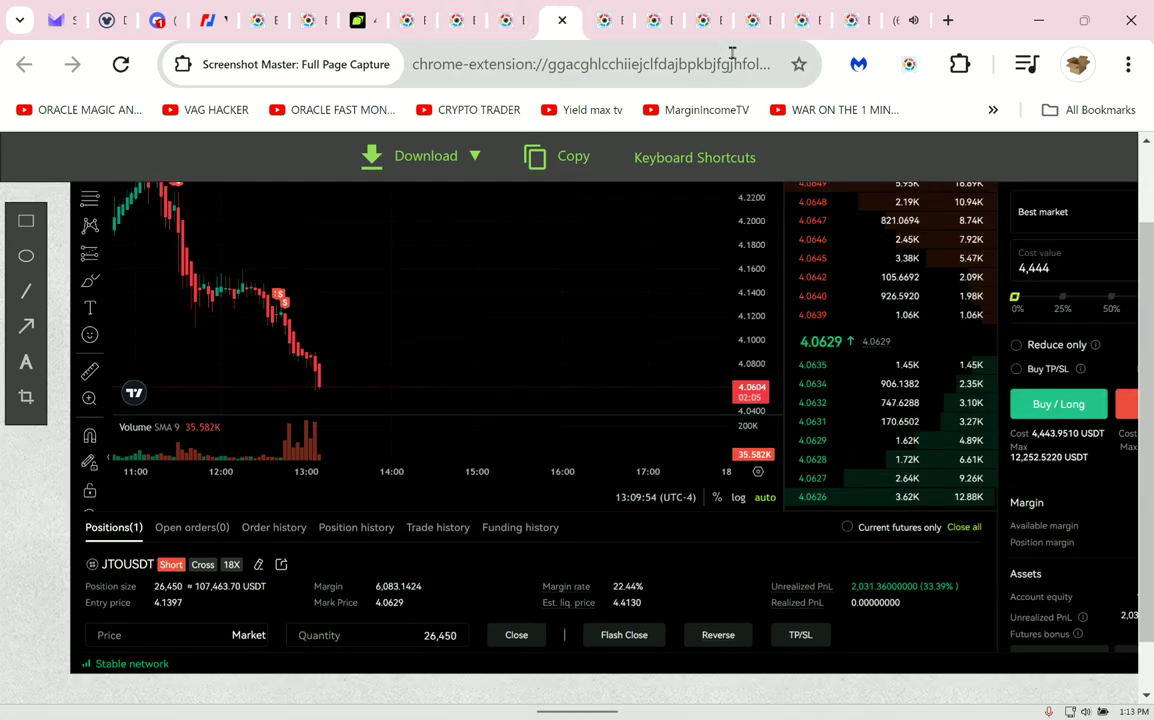
{"action": "left_click", "coordinate": [758, 21]}
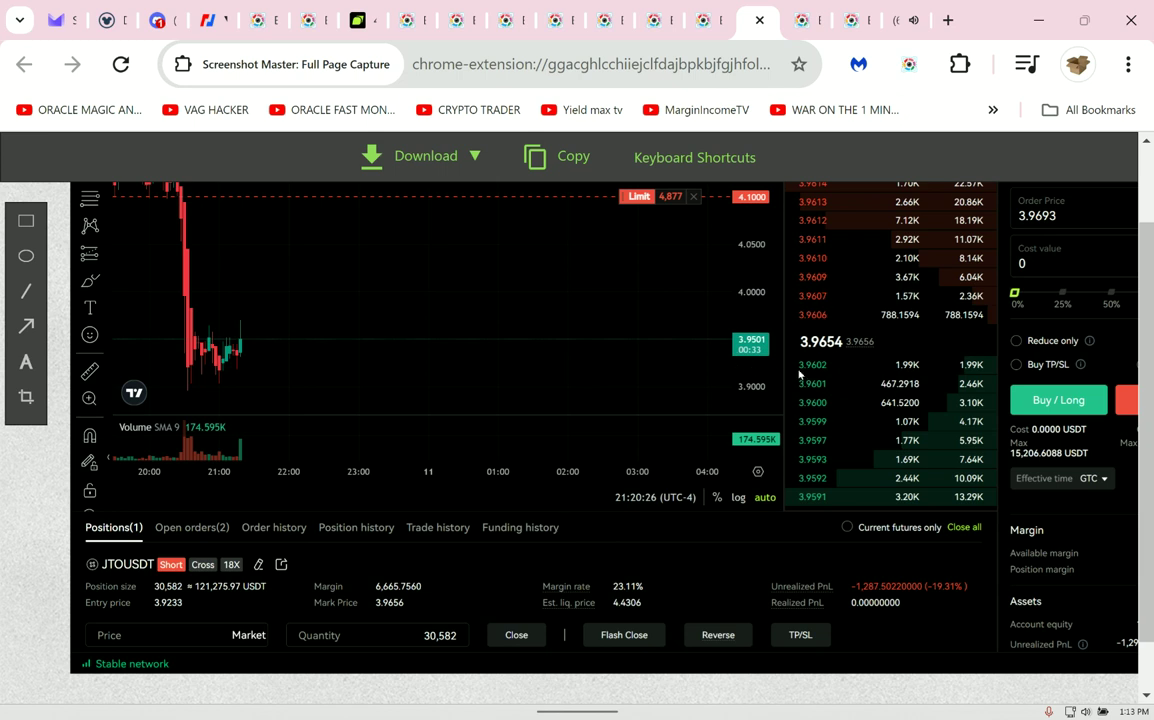
{"action": "left_click", "coordinate": [708, 20]}
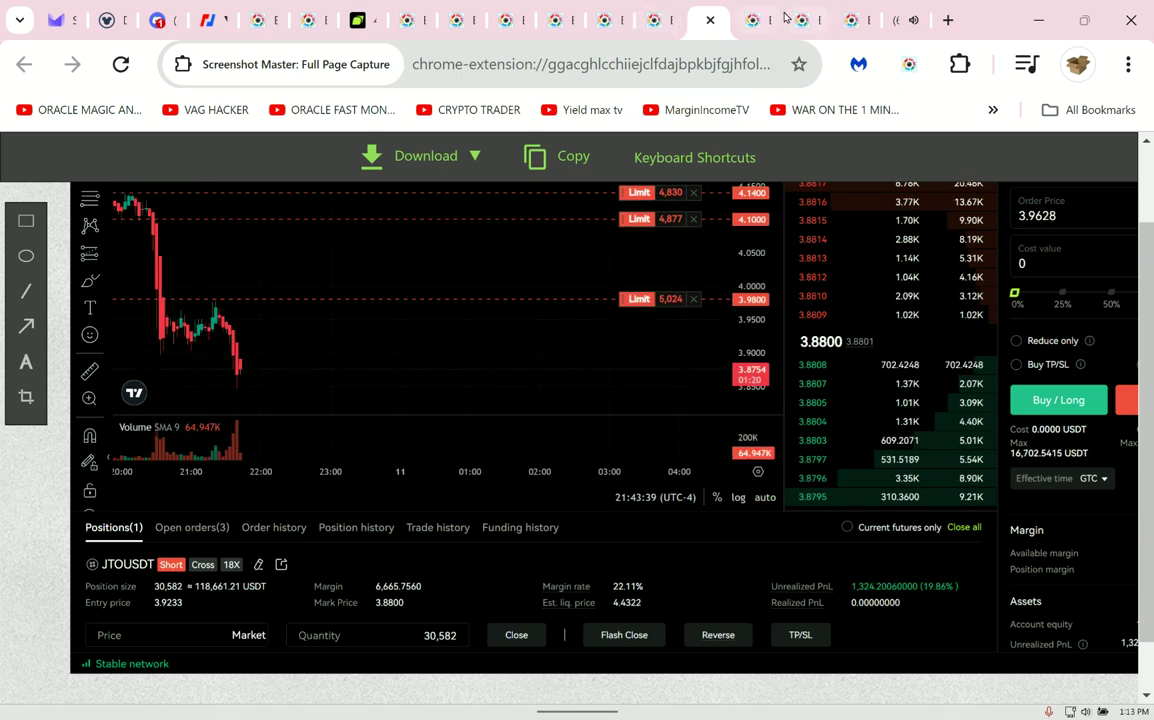
{"action": "left_click", "coordinate": [645, 21]}
{"action": "left_click", "coordinate": [603, 21]}
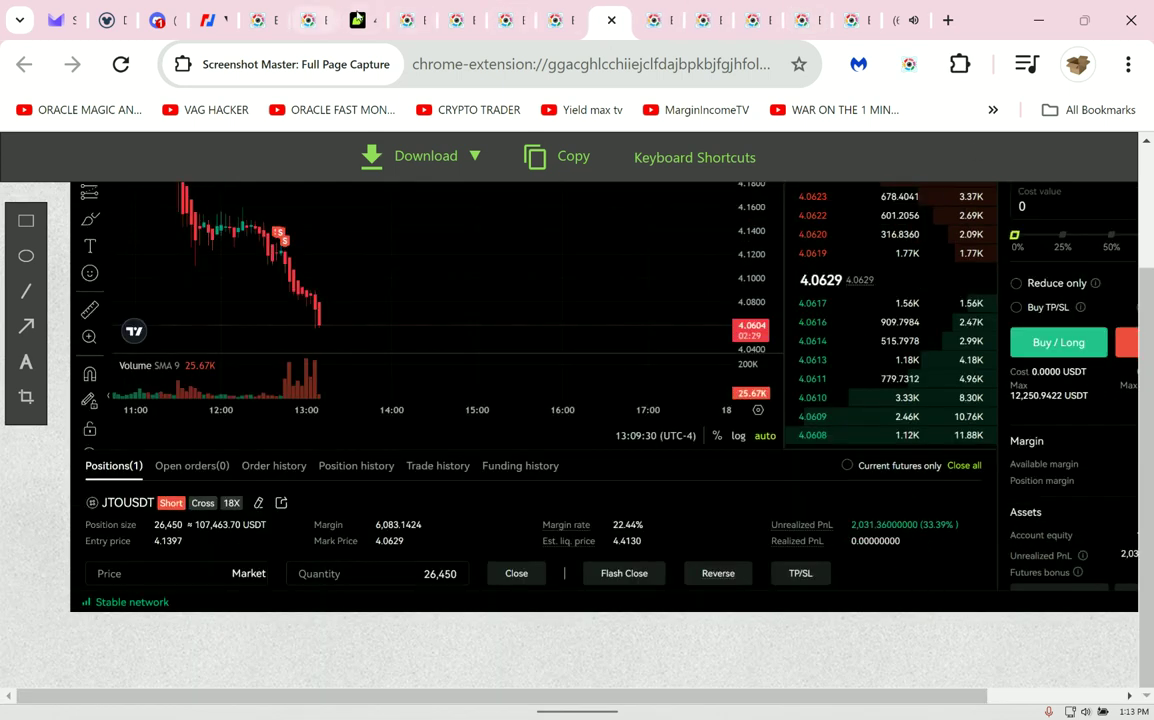
{"action": "left_click", "coordinate": [362, 20]}
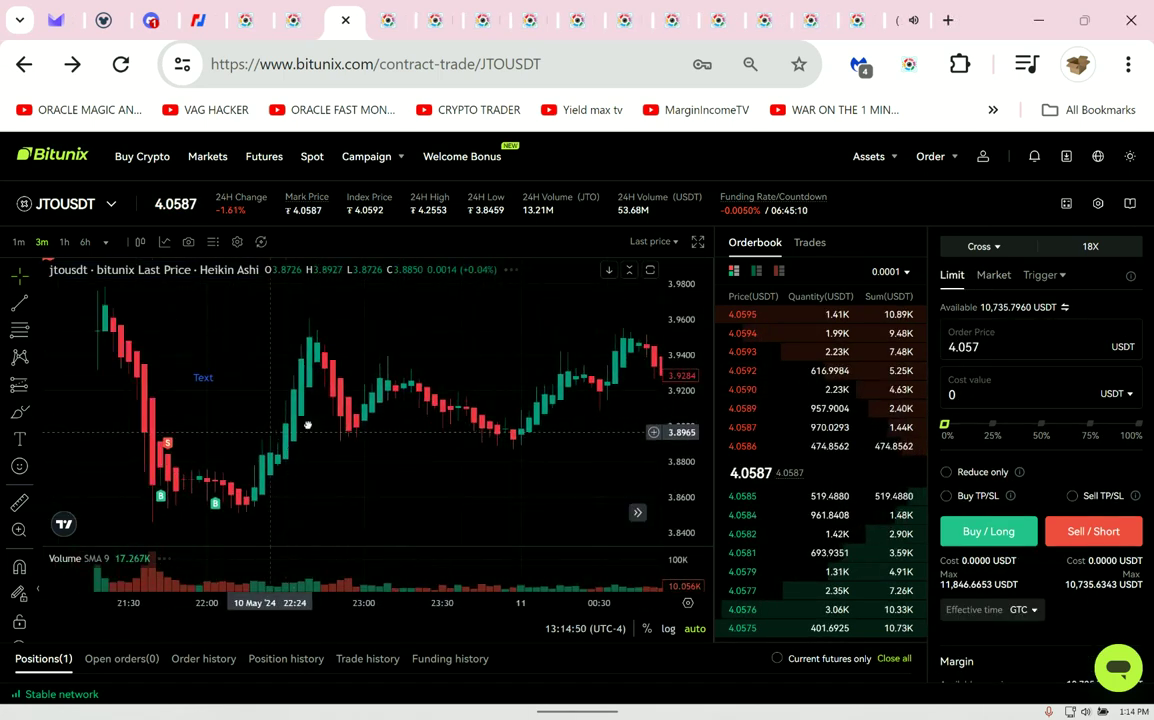
Pan the JTOUSDT chart from the May 10 candles forward to the latest candles.
{"action": "mouse_move", "coordinate": [333, 425]}
{"action": "left_mouse_down"}
{"action": "mouse_move", "coordinate": [462, 420]}
{"action": "mouse_move", "coordinate": [518, 404]}
{"action": "left_mouse_up"}
{"action": "left_click_drag", "start_coordinate": [237, 404], "coordinate": [457, 404]}
{"action": "left_click_drag", "start_coordinate": [330, 410], "coordinate": [507, 415]}
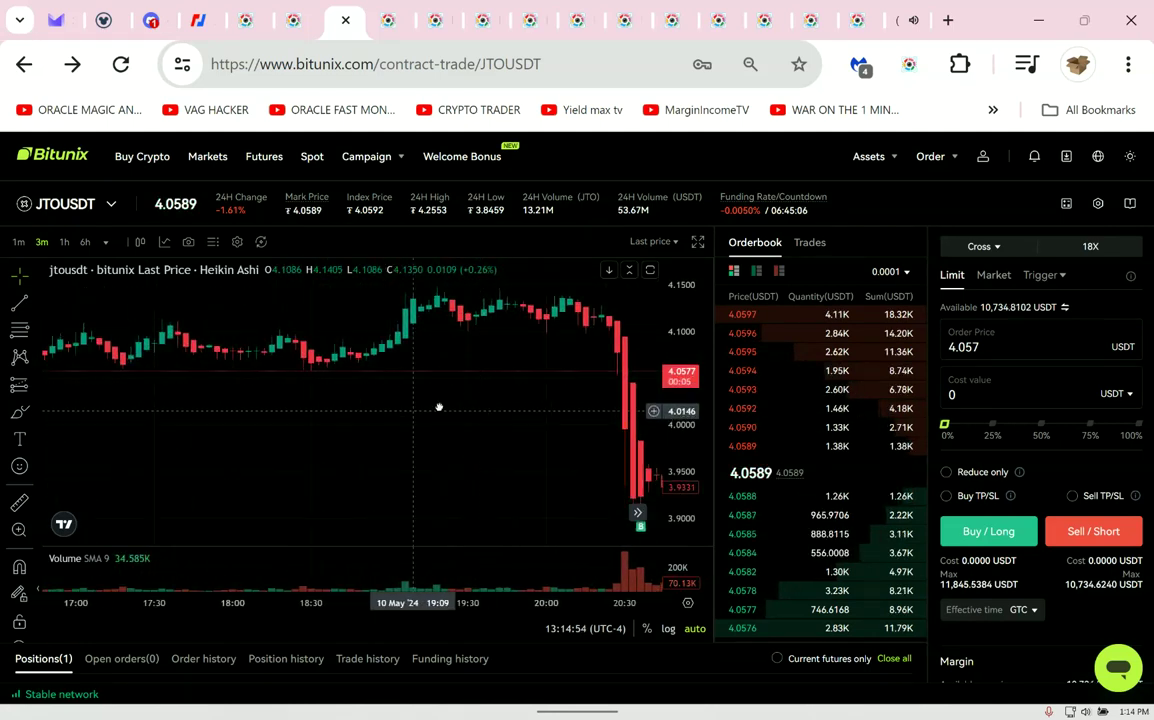
{"action": "left_click_drag", "start_coordinate": [392, 437], "coordinate": [515, 427]}
{"action": "mouse_move", "coordinate": [384, 404]}
{"action": "left_mouse_down"}
{"action": "mouse_move", "coordinate": [470, 412]}
{"action": "mouse_move", "coordinate": [513, 452]}
{"action": "mouse_move", "coordinate": [285, 455]}
{"action": "left_mouse_up"}
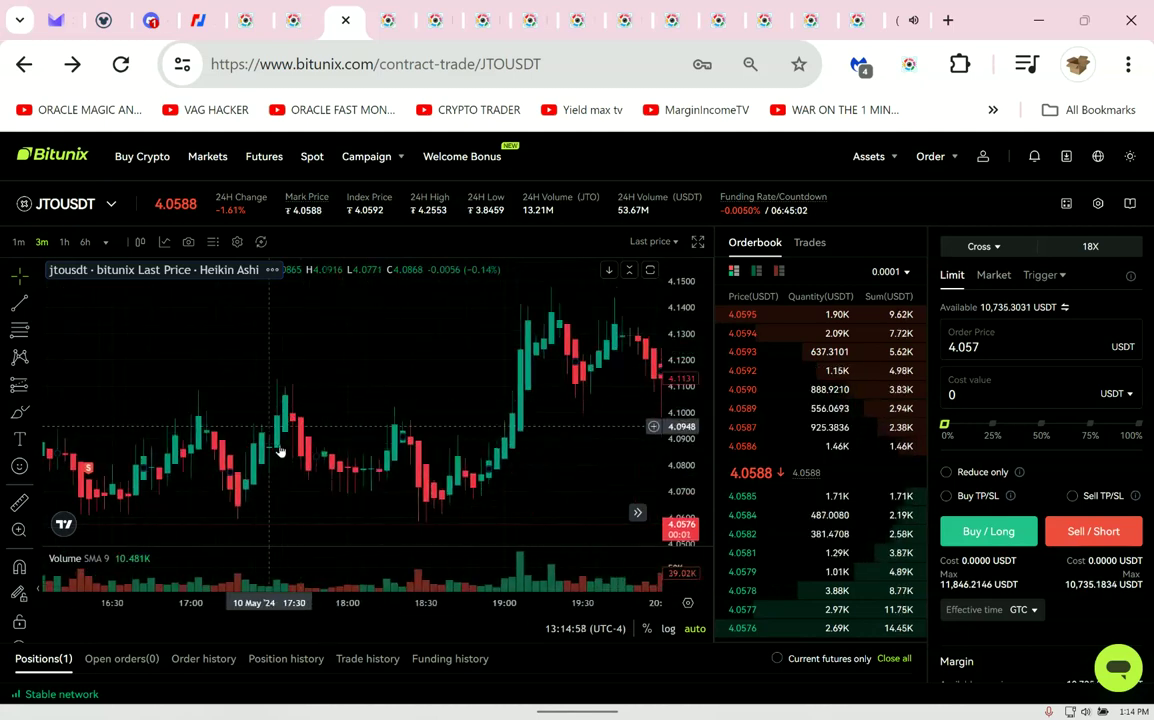
{"action": "left_click_drag", "start_coordinate": [399, 490], "coordinate": [242, 458]}
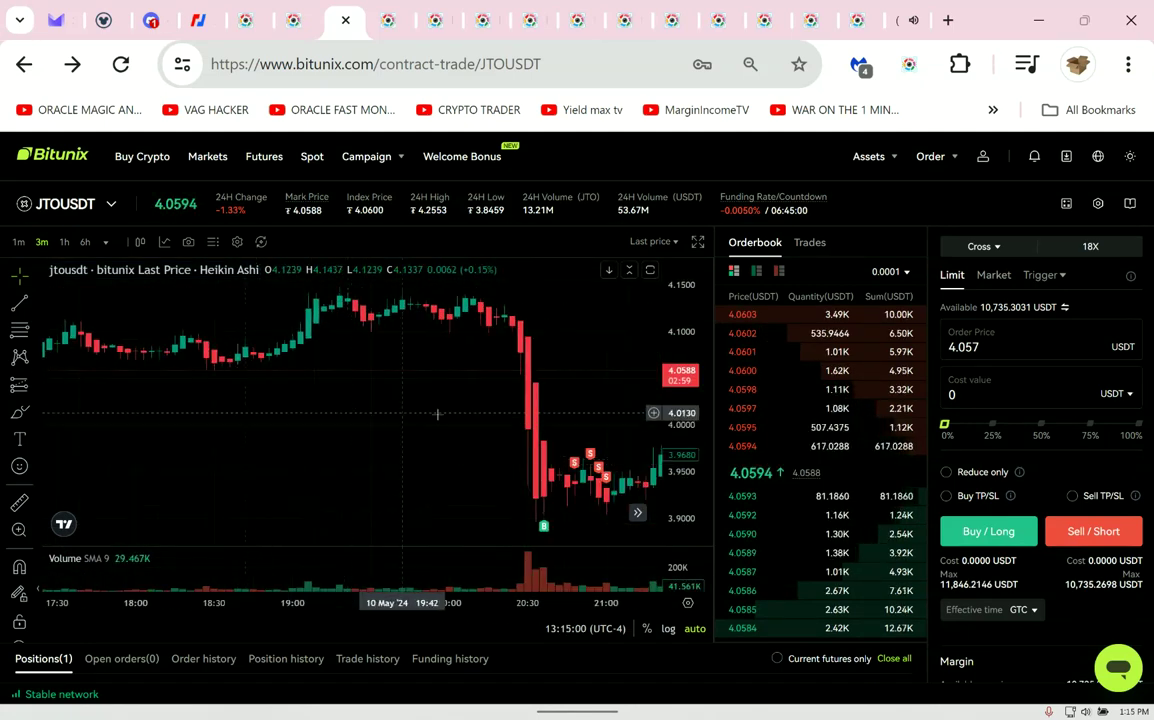
{"action": "left_click_drag", "start_coordinate": [438, 412], "coordinate": [338, 404]}
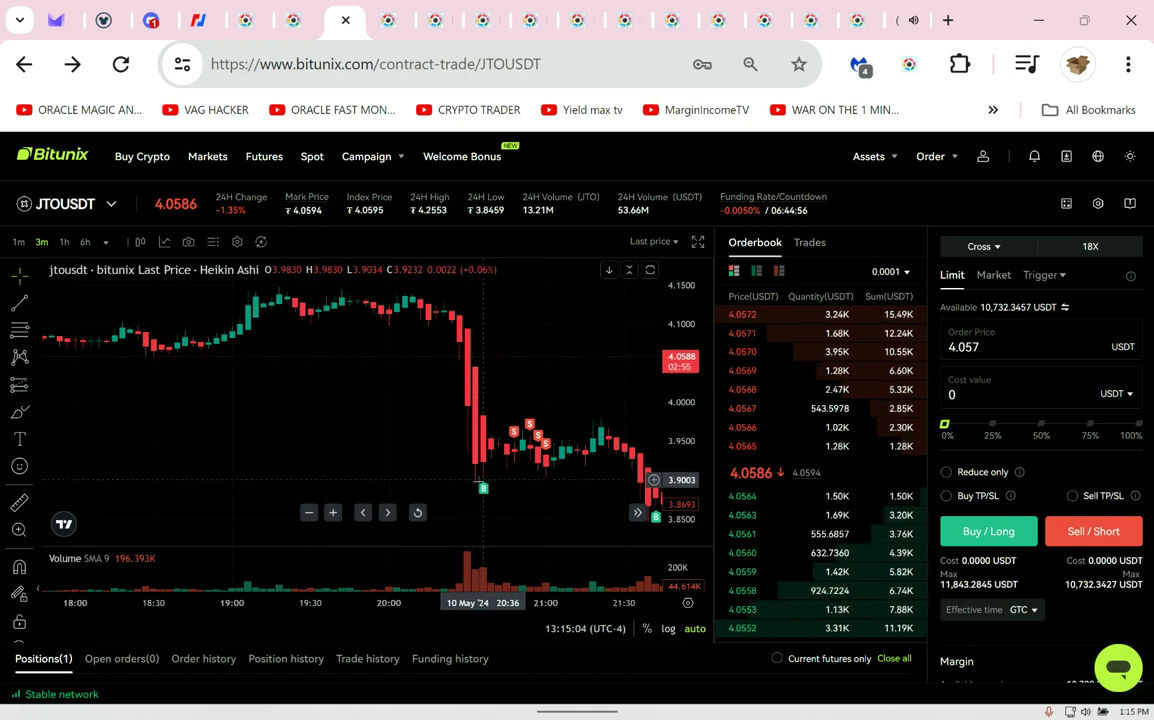
{"action": "left_click_drag", "start_coordinate": [478, 490], "coordinate": [292, 437]}
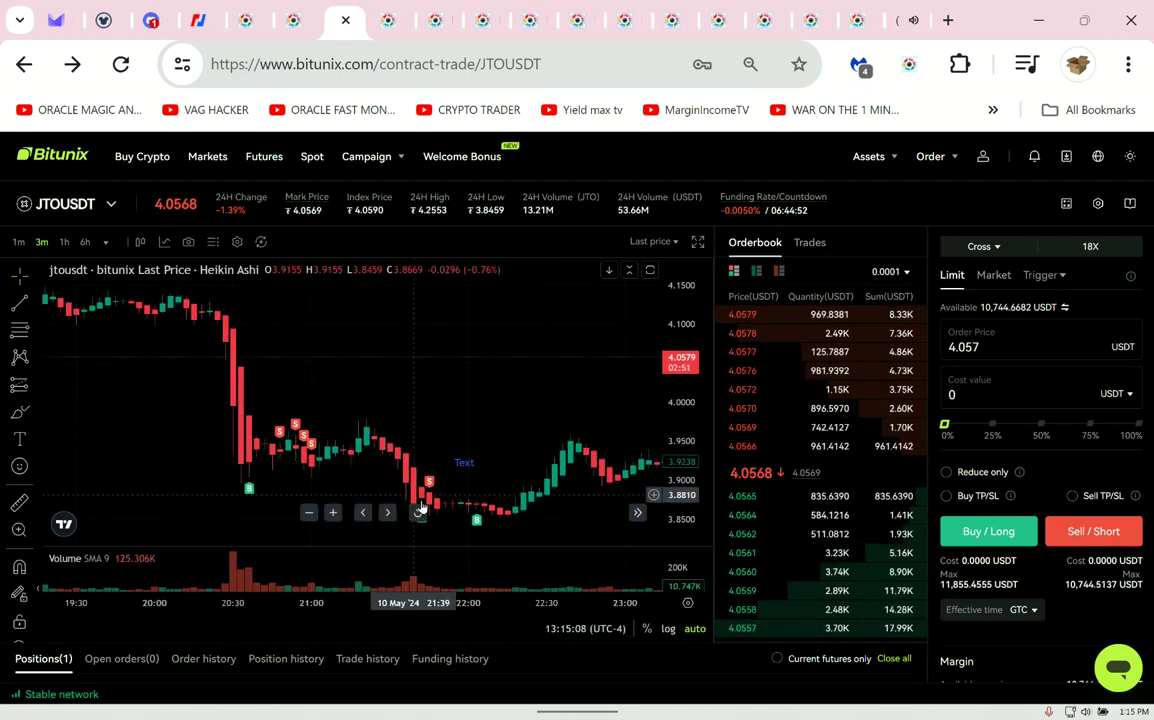
{"action": "scroll", "coordinate": [421, 480], "scroll_direction": "right", "scroll_amount": 5}
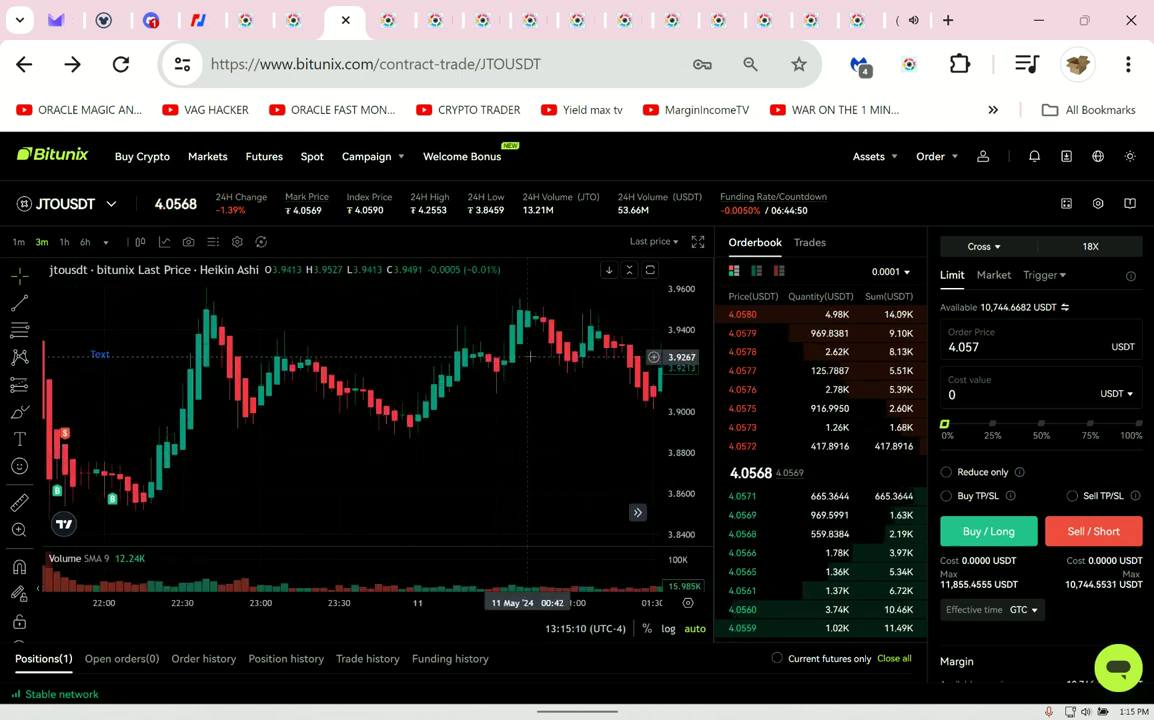
{"action": "scroll", "coordinate": [530, 355], "scroll_direction": "right", "scroll_amount": 3}
{"action": "scroll", "coordinate": [325, 386], "scroll_direction": "right", "scroll_amount": 3}
{"action": "scroll", "coordinate": [206, 366], "scroll_direction": "right", "scroll_amount": 3}
{"action": "scroll", "coordinate": [474, 417], "scroll_direction": "right", "scroll_amount": 3}
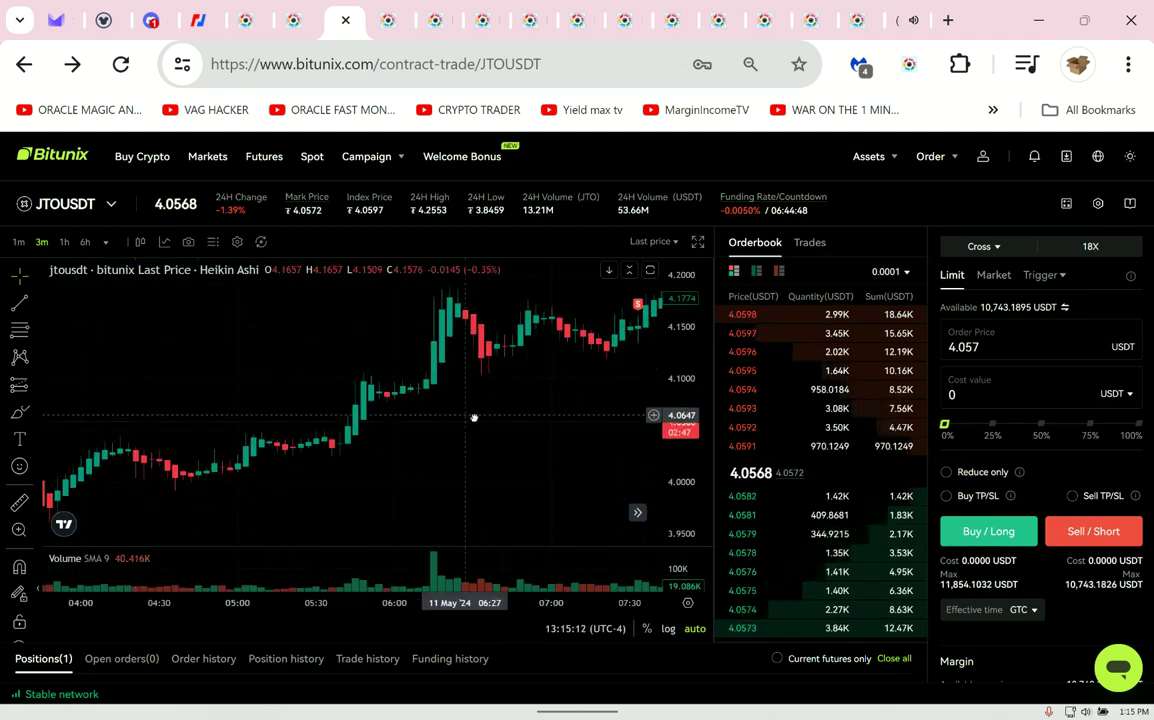
{"action": "scroll", "coordinate": [474, 417], "scroll_direction": "right", "scroll_amount": 3}
{"action": "scroll", "coordinate": [482, 405], "scroll_direction": "right", "scroll_amount": 3}
{"action": "scroll", "coordinate": [490, 398], "scroll_direction": "right", "scroll_amount": 3}
{"action": "scroll", "coordinate": [320, 318], "scroll_direction": "right", "scroll_amount": 3}
{"action": "scroll", "coordinate": [392, 463], "scroll_direction": "right", "scroll_amount": 3}
{"action": "scroll", "coordinate": [277, 448], "scroll_direction": "right", "scroll_amount": 3}
{"action": "scroll", "coordinate": [277, 448], "scroll_direction": "right", "scroll_amount": 3}
{"action": "scroll", "coordinate": [173, 440], "scroll_direction": "right", "scroll_amount": 3}
{"action": "scroll", "coordinate": [484, 513], "scroll_direction": "right", "scroll_amount": 3}
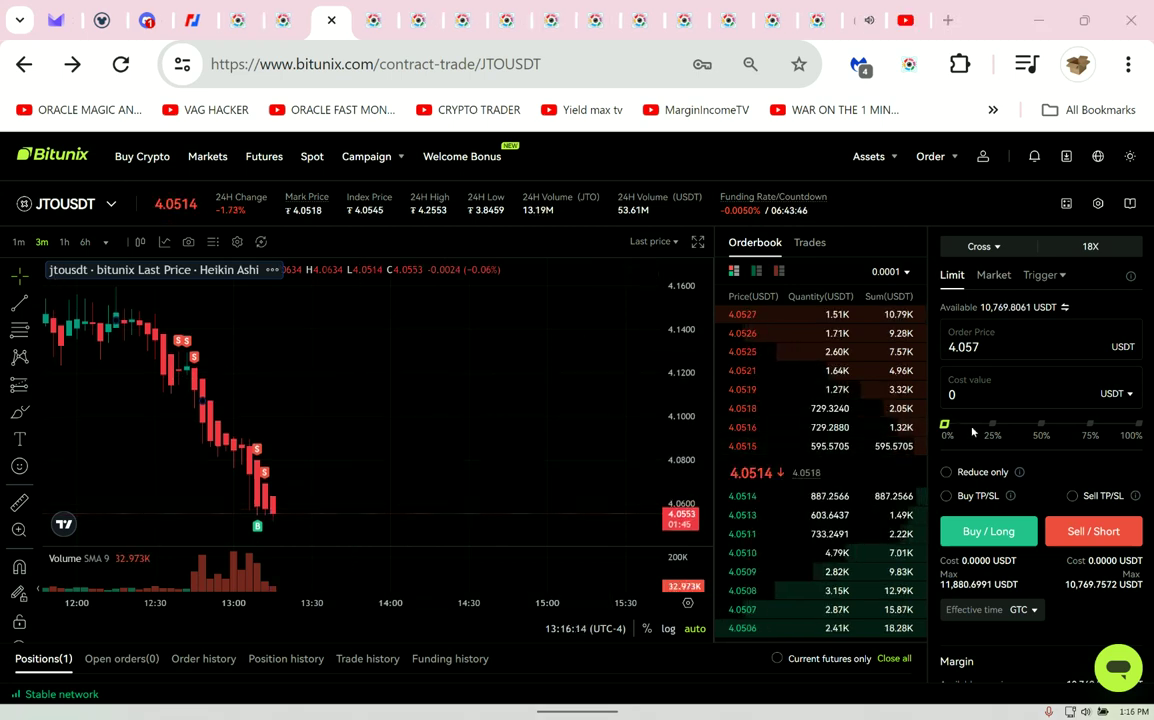
Place a 4,444 USDT limit Sell/Short on JTOUSDT.
{"action": "left_click", "coordinate": [994, 274]}
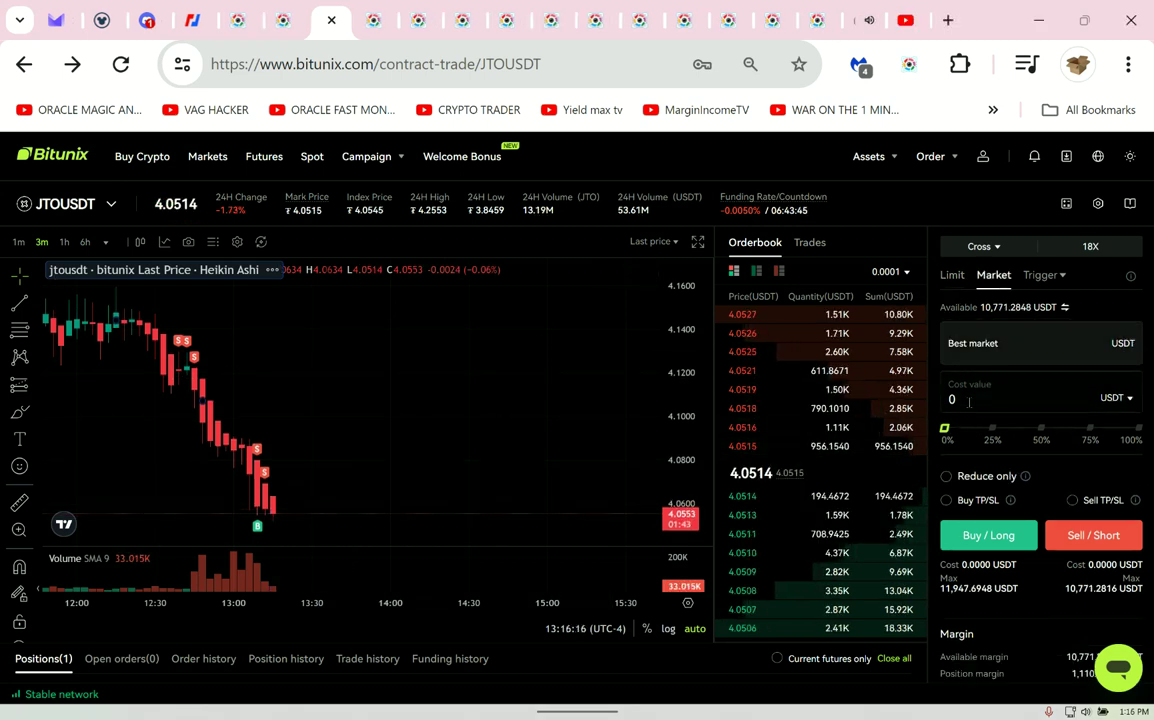
{"action": "left_click", "coordinate": [968, 400]}
{"action": "type", "text": "4,444"}
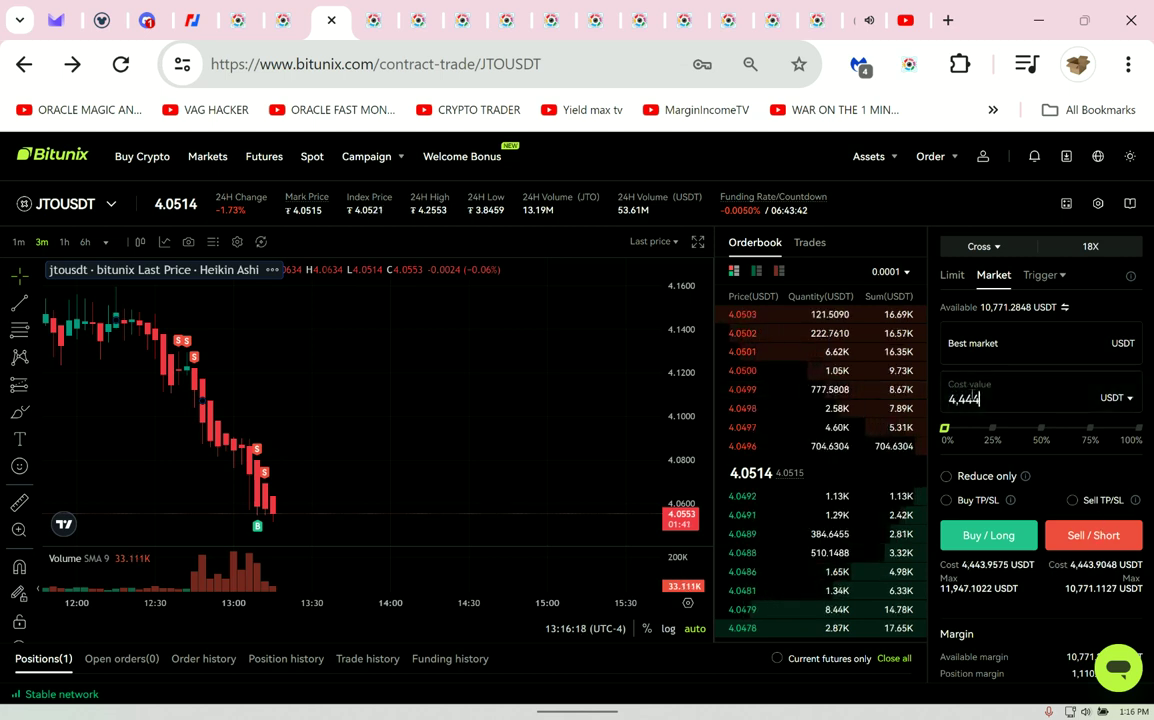
{"action": "left_click", "coordinate": [952, 274]}
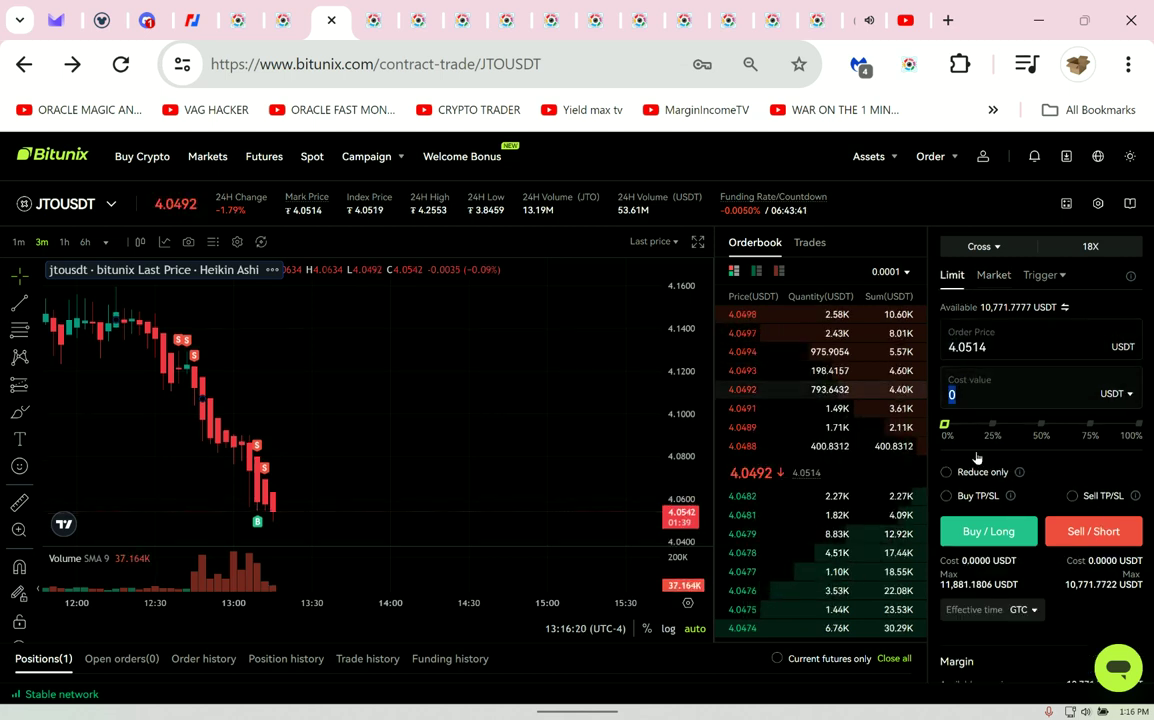
{"action": "type", "text": "4444"}
{"action": "left_click", "coordinate": [1099, 533]}
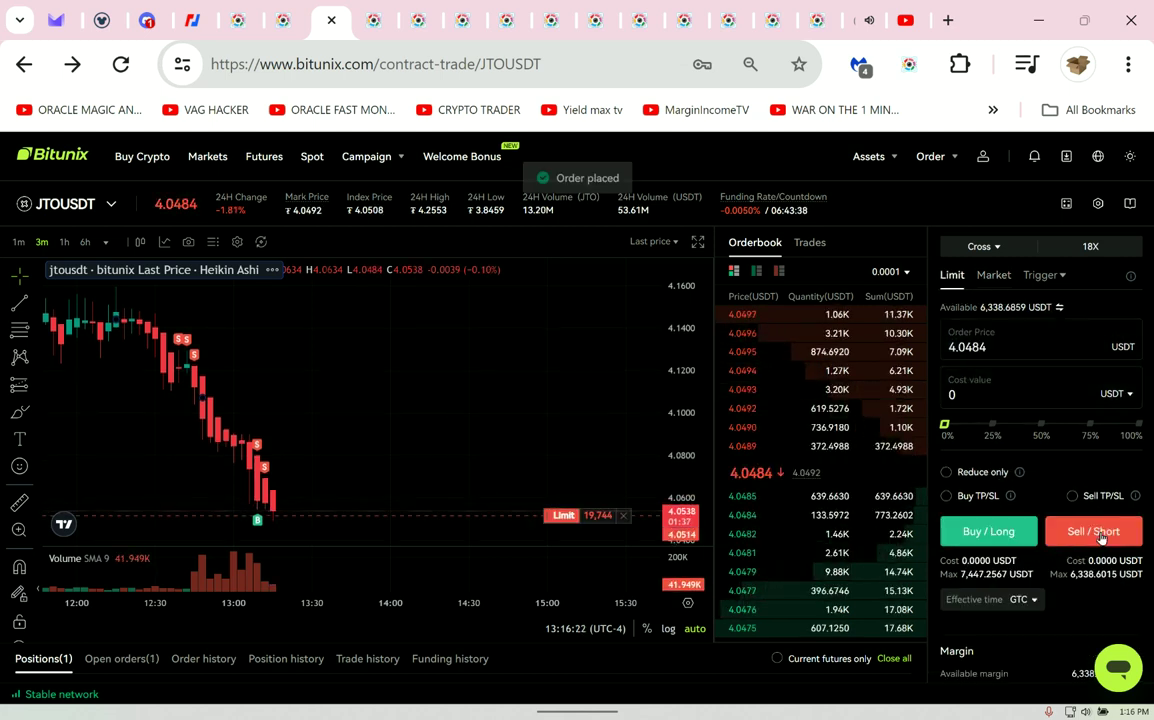
Cancel all pending JTOUSDT open orders.
{"action": "scroll", "coordinate": [1115, 510], "scroll_direction": "down", "scroll_amount": 2}
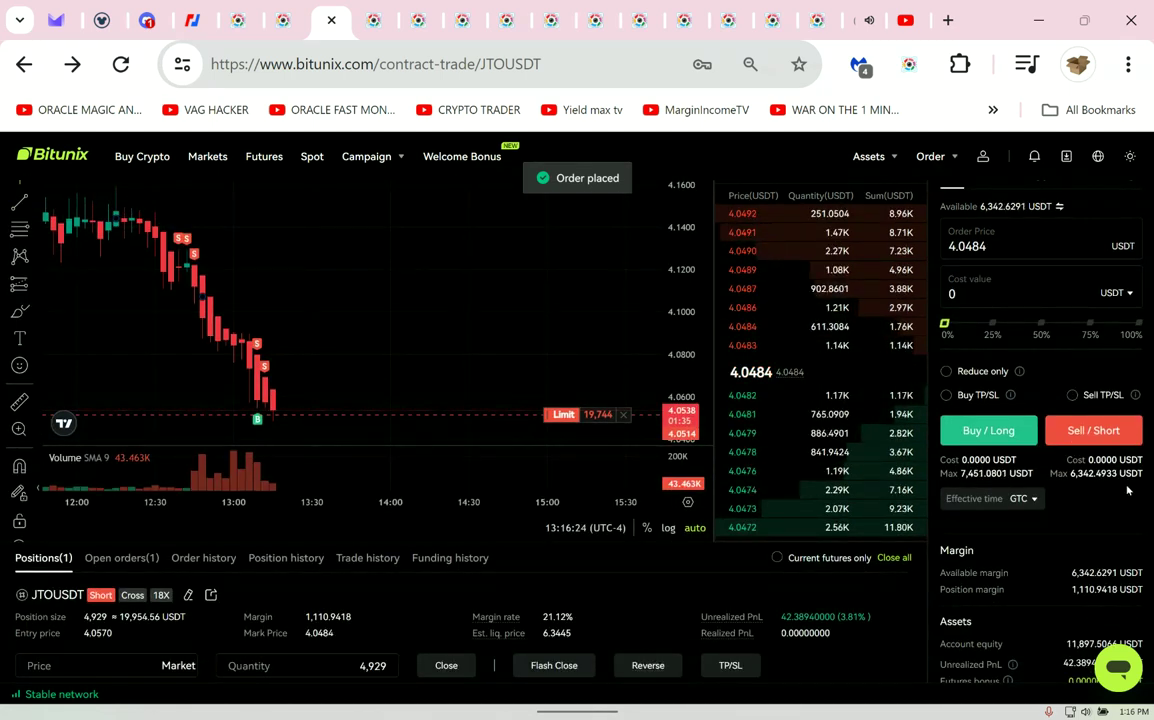
{"action": "scroll", "coordinate": [1130, 475], "scroll_direction": "up", "scroll_amount": 2}
{"action": "scroll", "coordinate": [965, 330], "scroll_direction": "down", "scroll_amount": 4}
{"action": "left_click", "coordinate": [121, 457]}
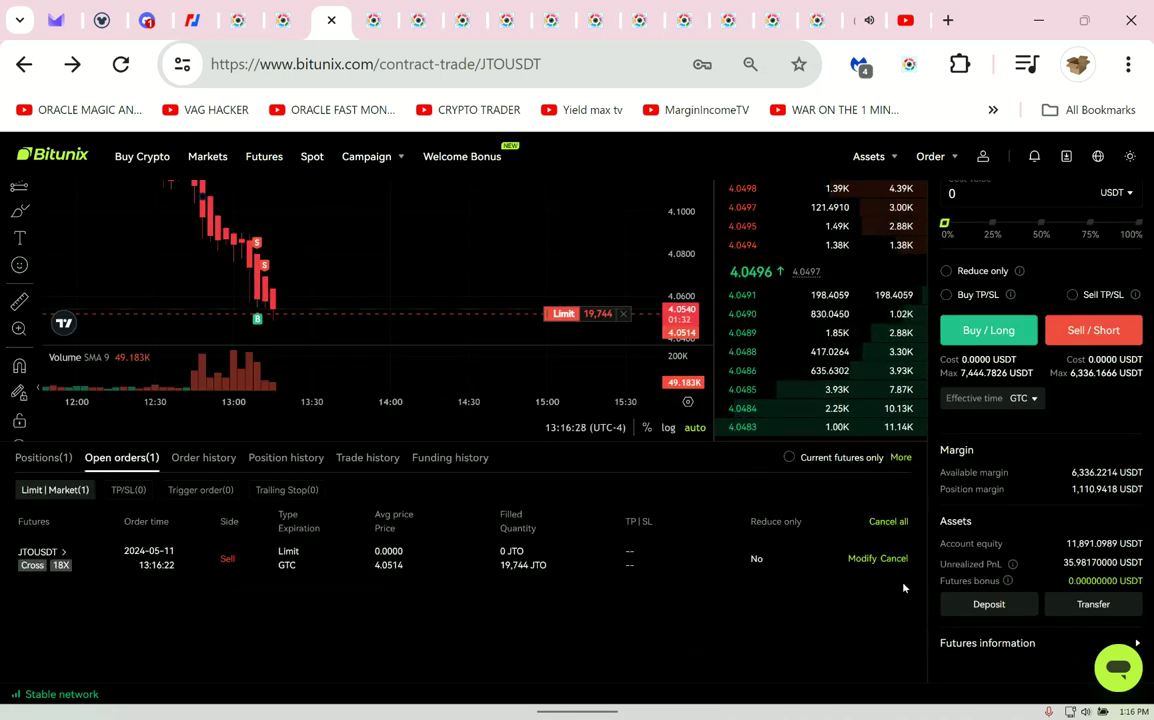
{"action": "left_click", "coordinate": [887, 522]}
{"action": "left_click", "coordinate": [664, 487]}
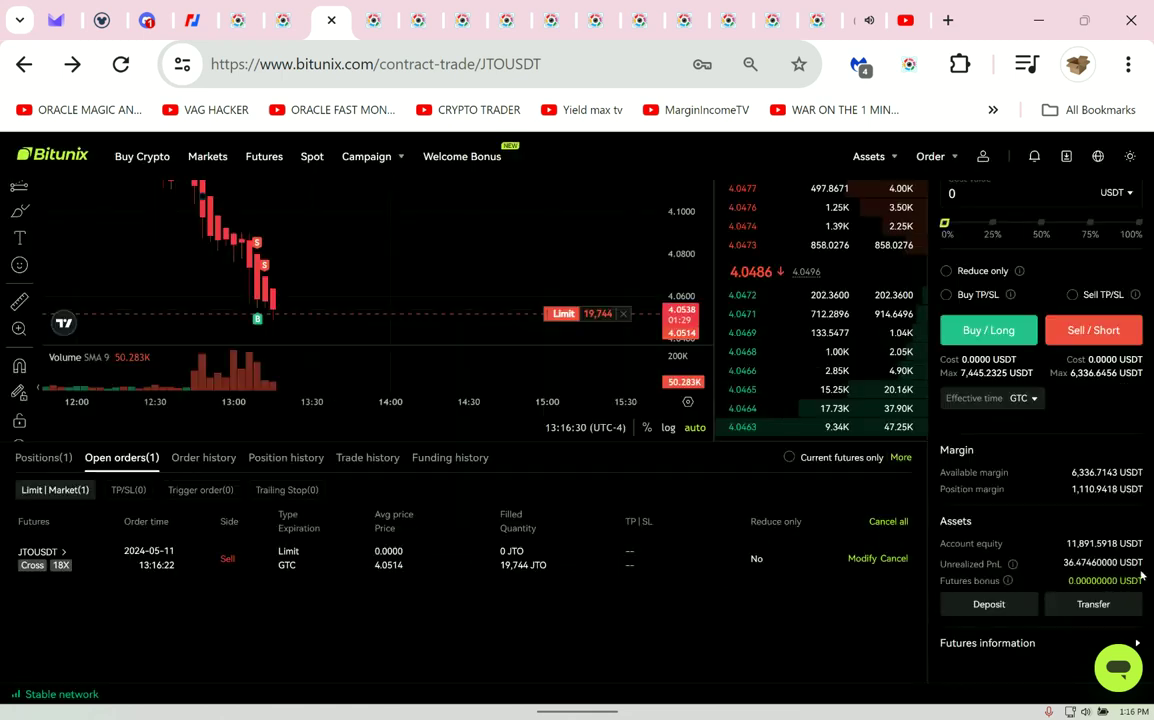
Place 1,111 USDT shorts, one limit at 4.0473 and one at market.
{"action": "scroll", "coordinate": [1144, 485], "scroll_direction": "up", "scroll_amount": 1}
{"action": "scroll", "coordinate": [1144, 485], "scroll_direction": "up", "scroll_amount": 2}
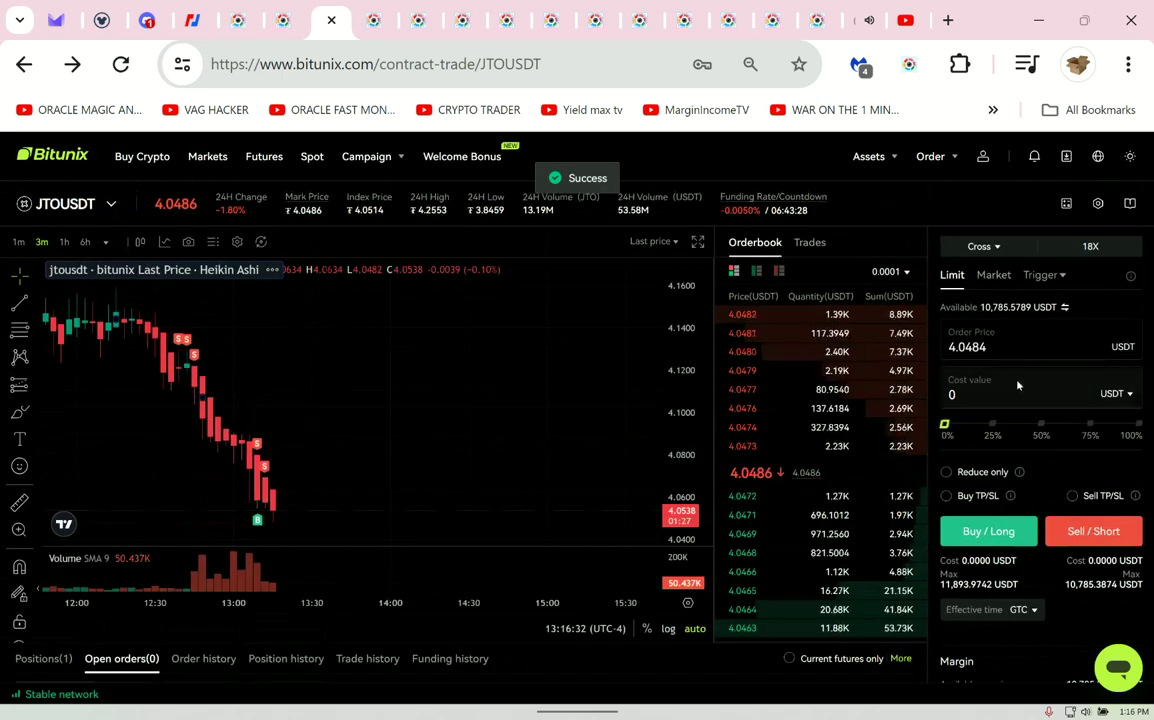
{"action": "left_click", "coordinate": [993, 275]}
{"action": "left_click", "coordinate": [952, 276]}
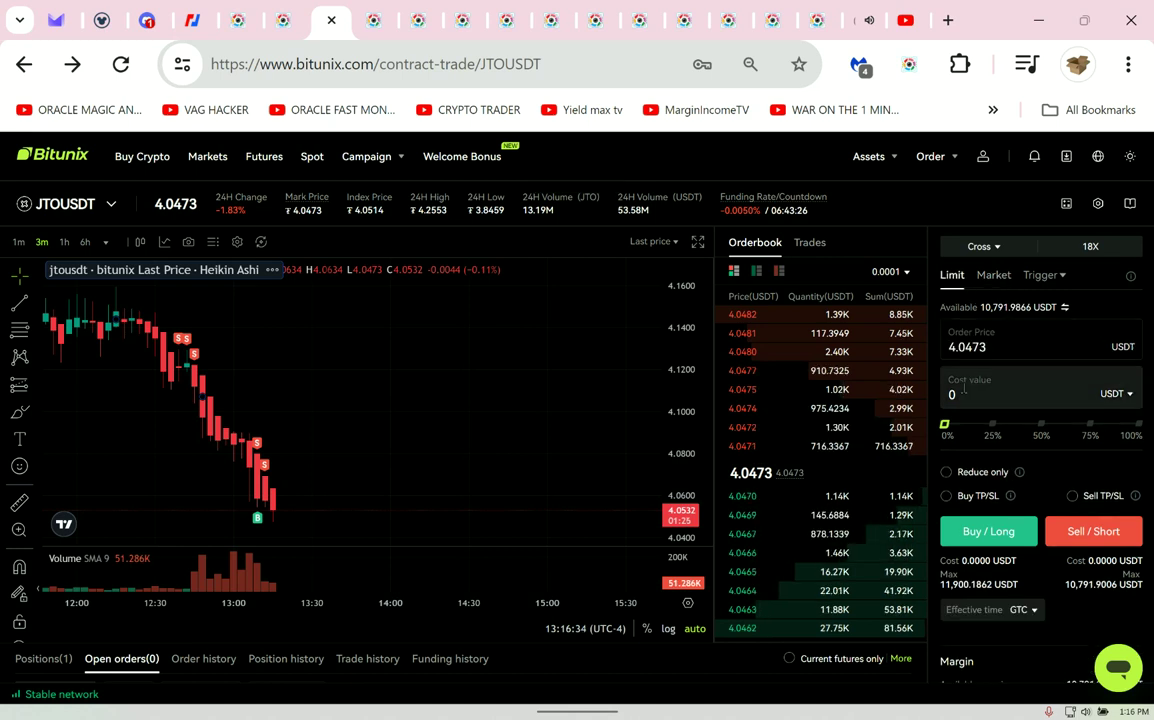
{"action": "type", "text": "111"}
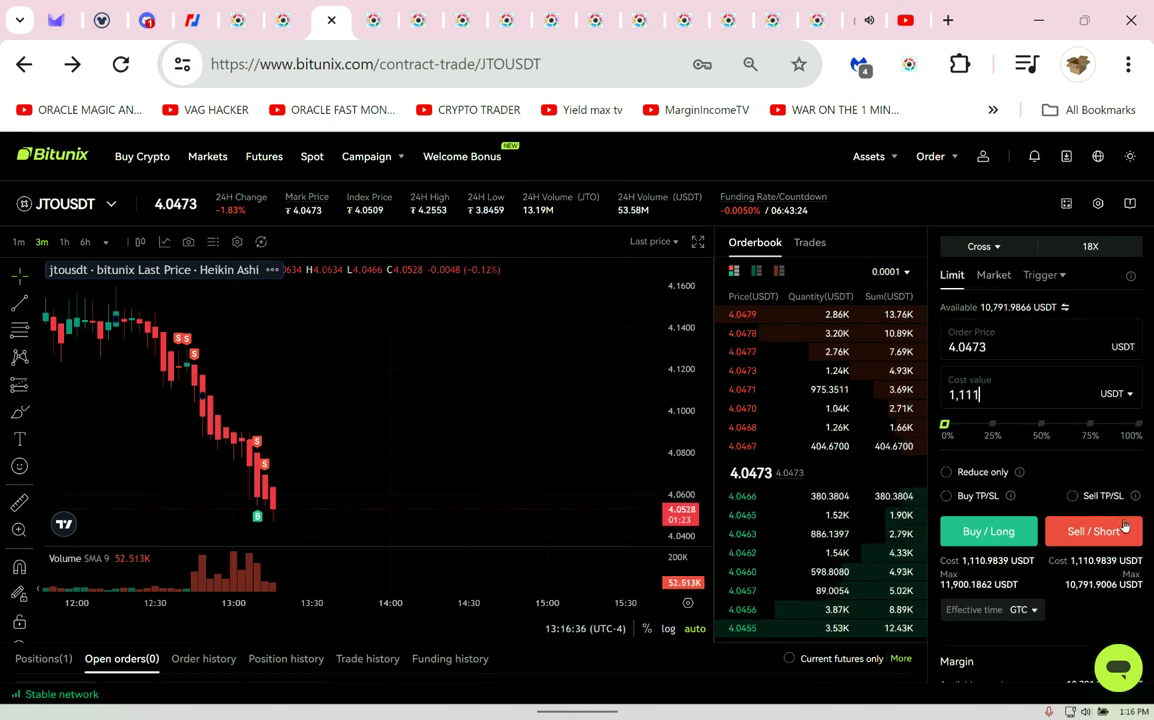
{"action": "left_click", "coordinate": [1093, 531]}
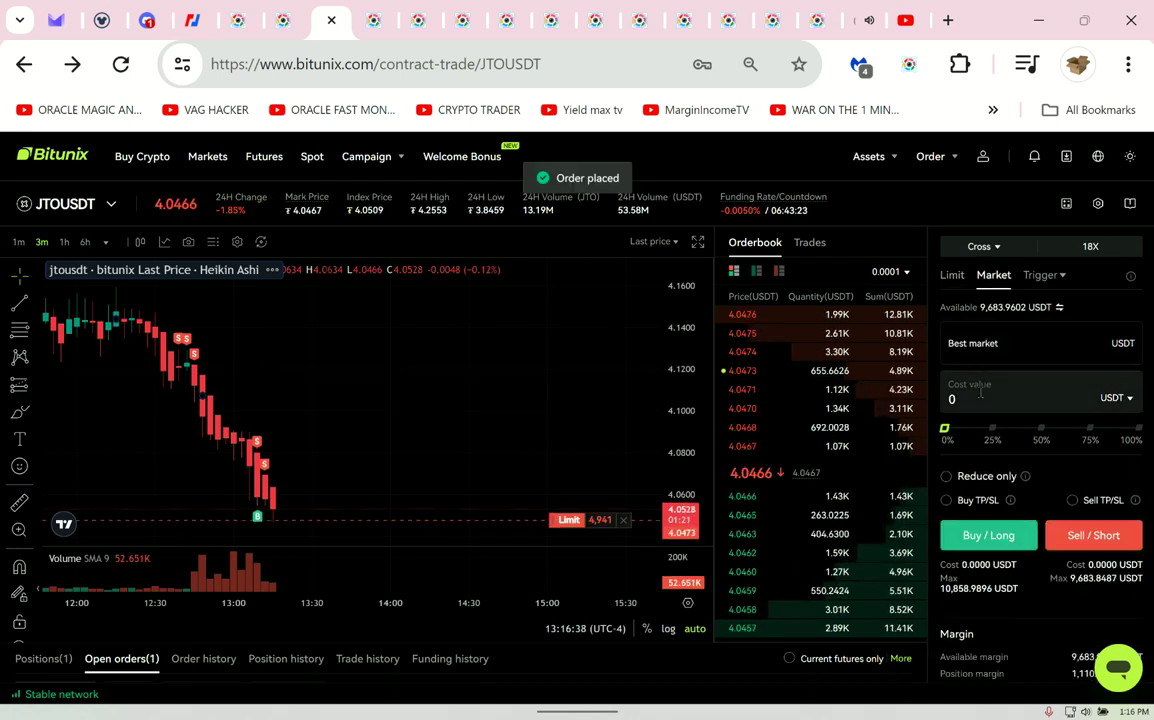
{"action": "type", "text": "1,111"}
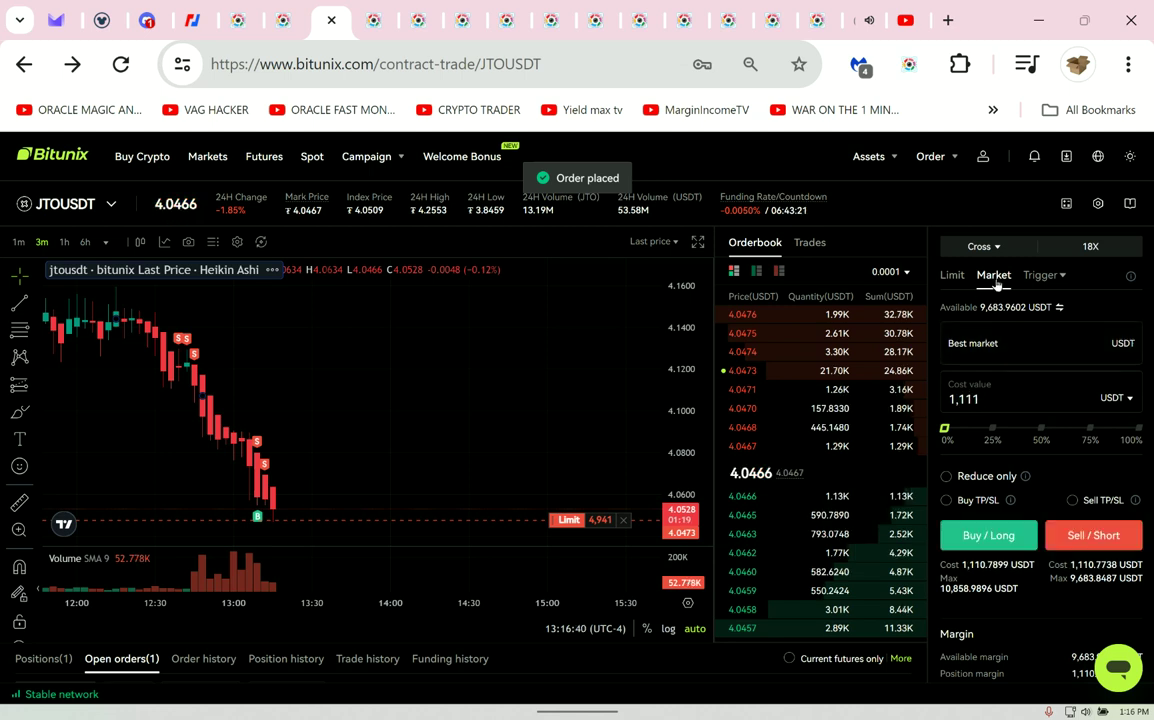
{"action": "left_click", "coordinate": [1093, 535]}
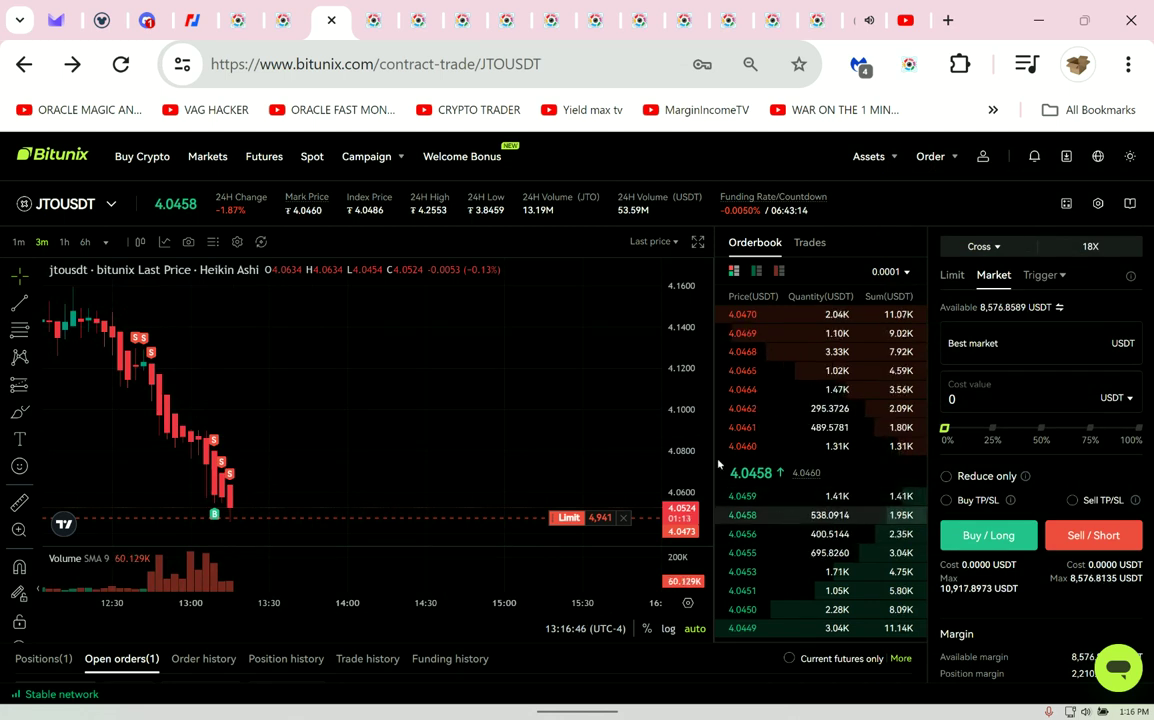
{"action": "left_click_drag", "start_coordinate": [398, 330], "coordinate": [514, 310]}
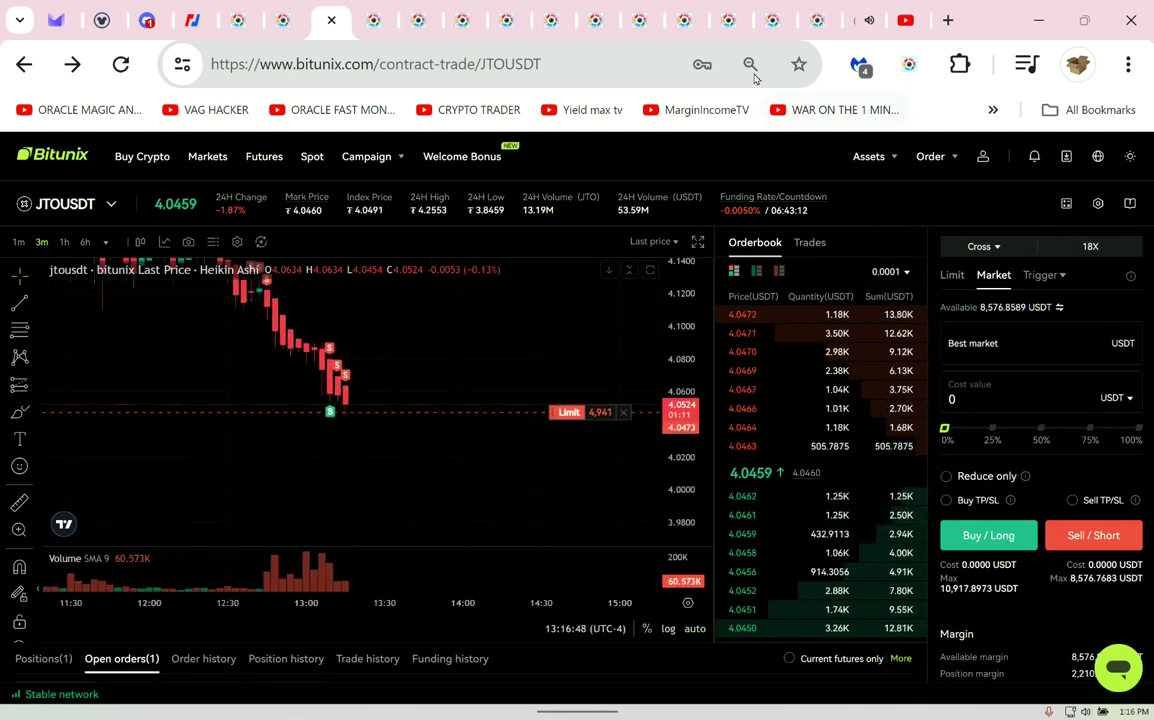
{"action": "left_click", "coordinate": [815, 28]}
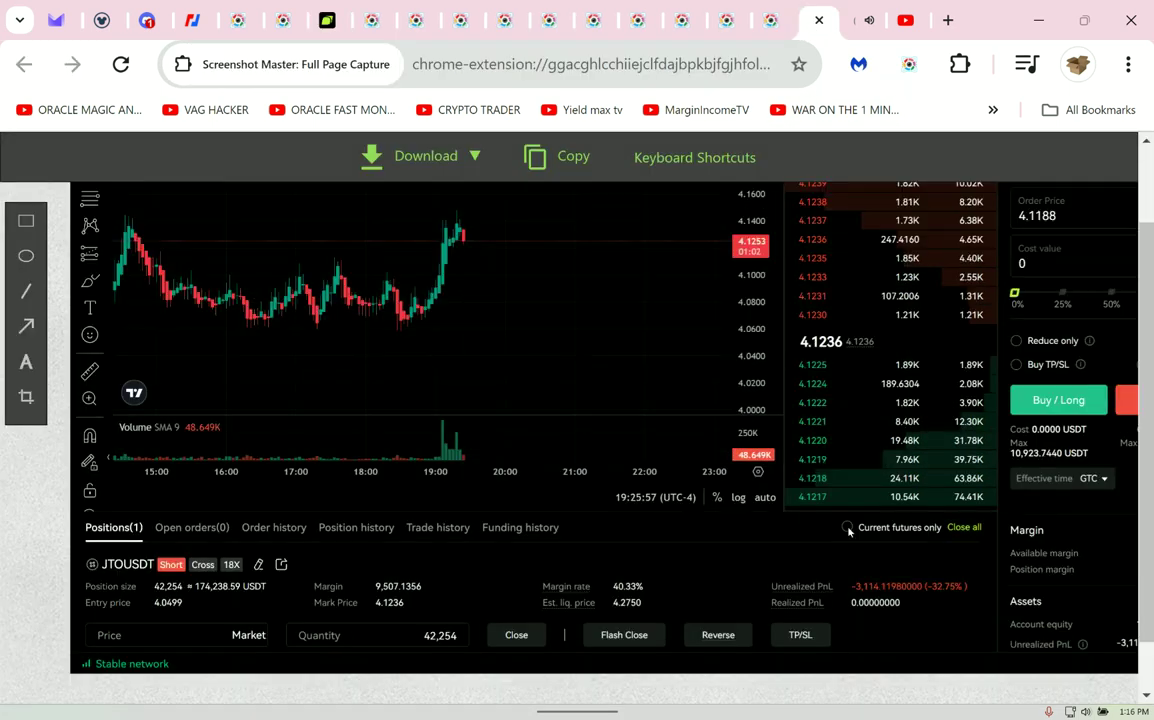
Flip through six saved captures, including the 10,020 and 26,450 shorts, then return to Bitunix.
{"action": "left_click", "coordinate": [772, 28]}
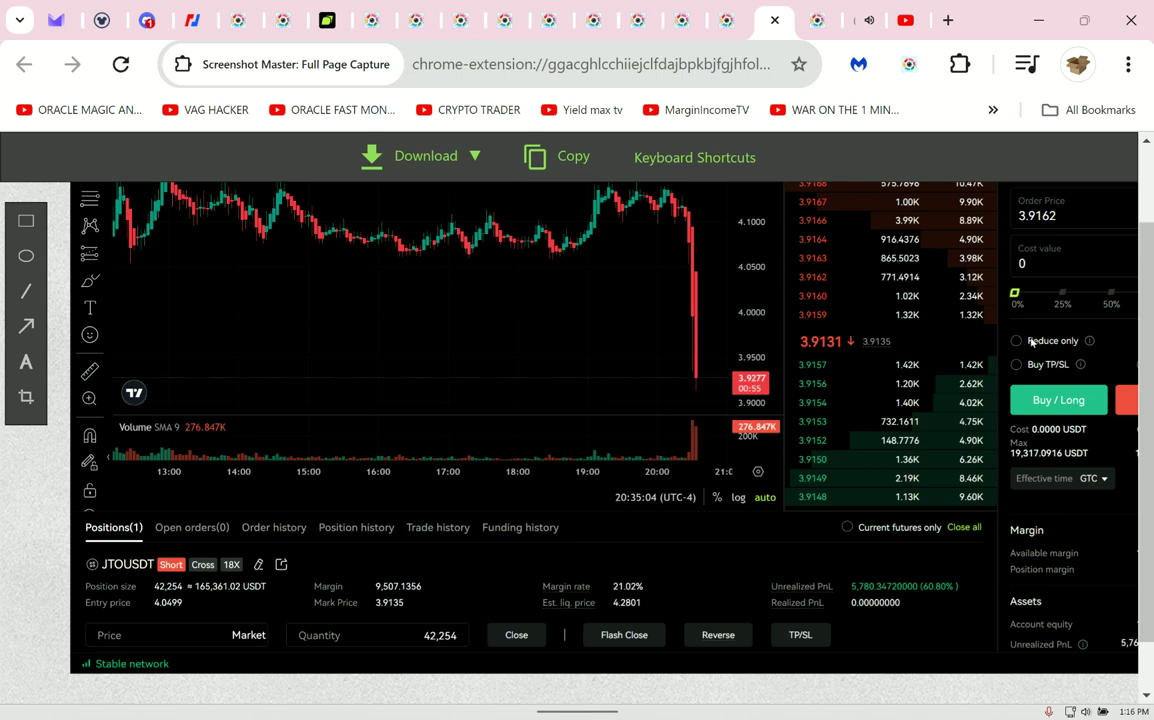
{"action": "left_click", "coordinate": [727, 20]}
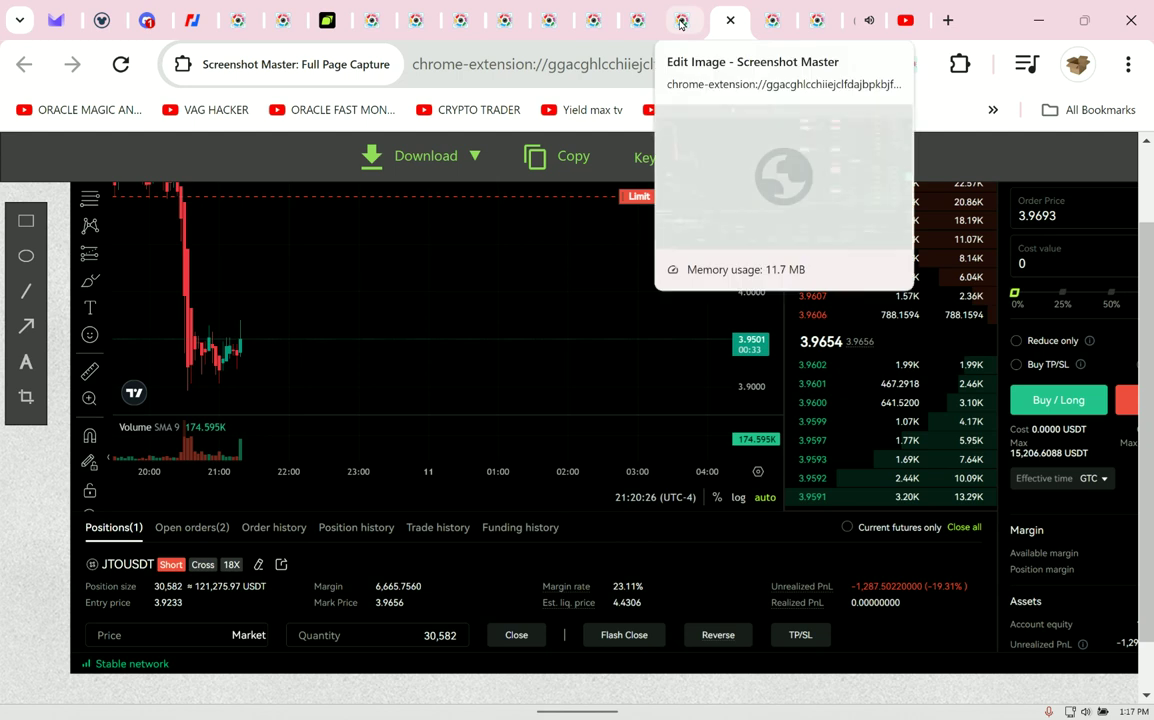
{"action": "left_click", "coordinate": [681, 22]}
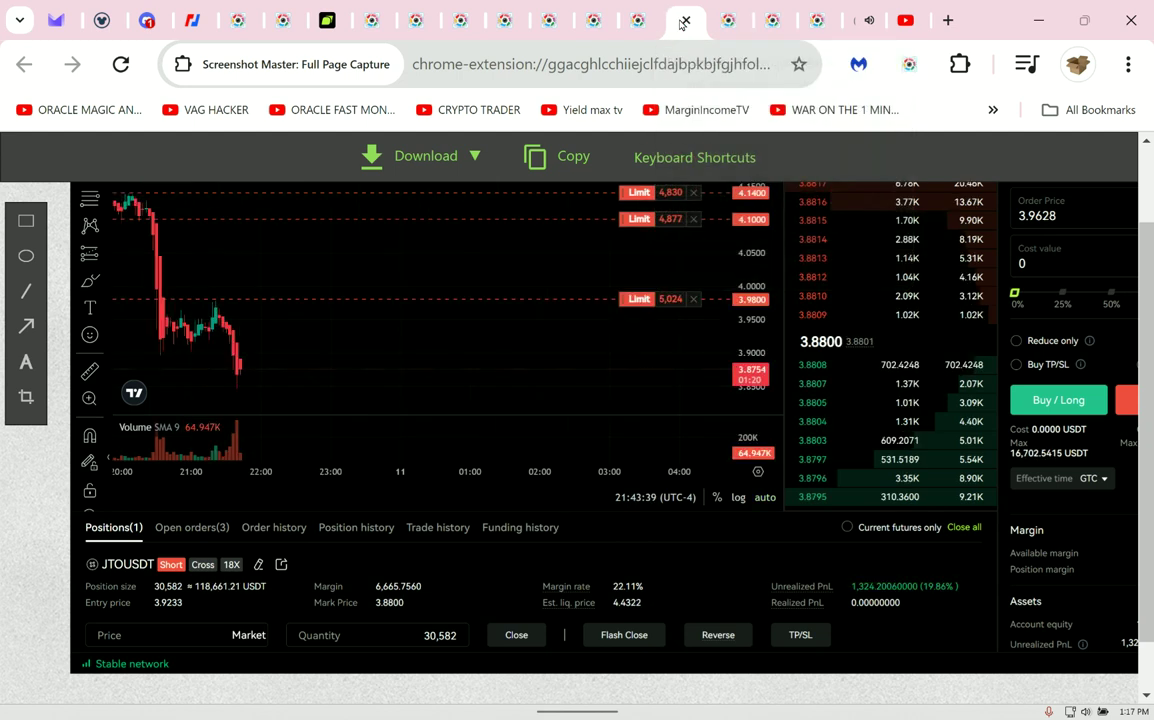
{"action": "left_click", "coordinate": [644, 30]}
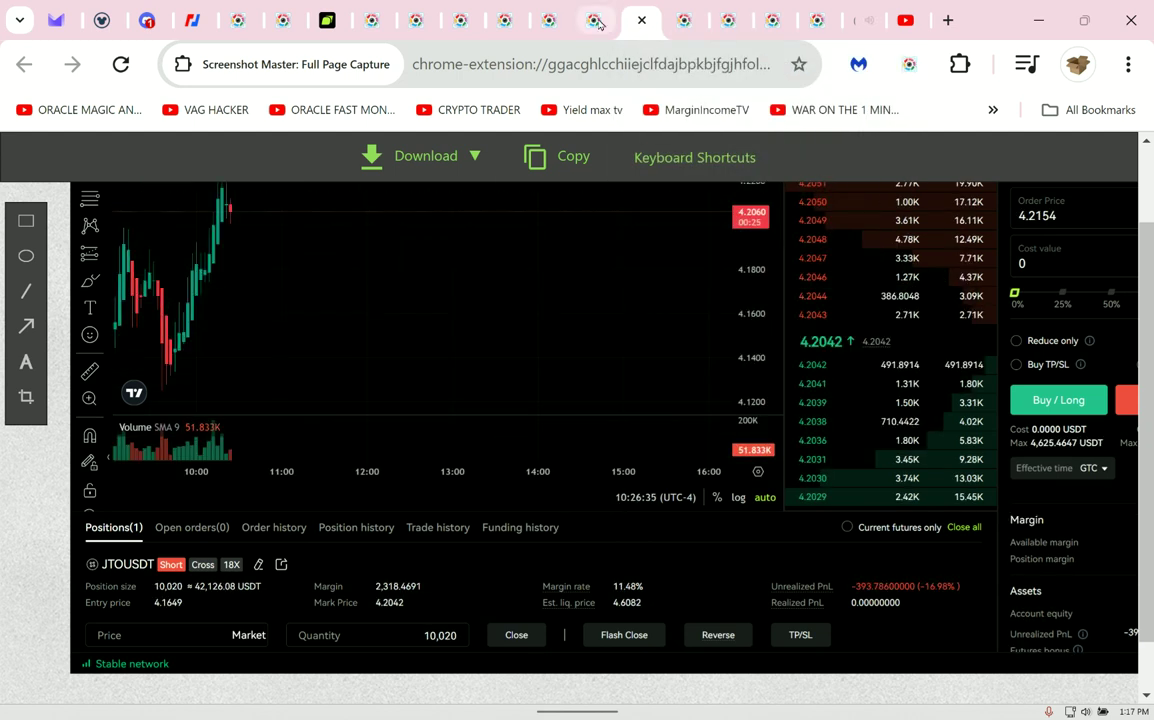
{"action": "left_click", "coordinate": [596, 21]}
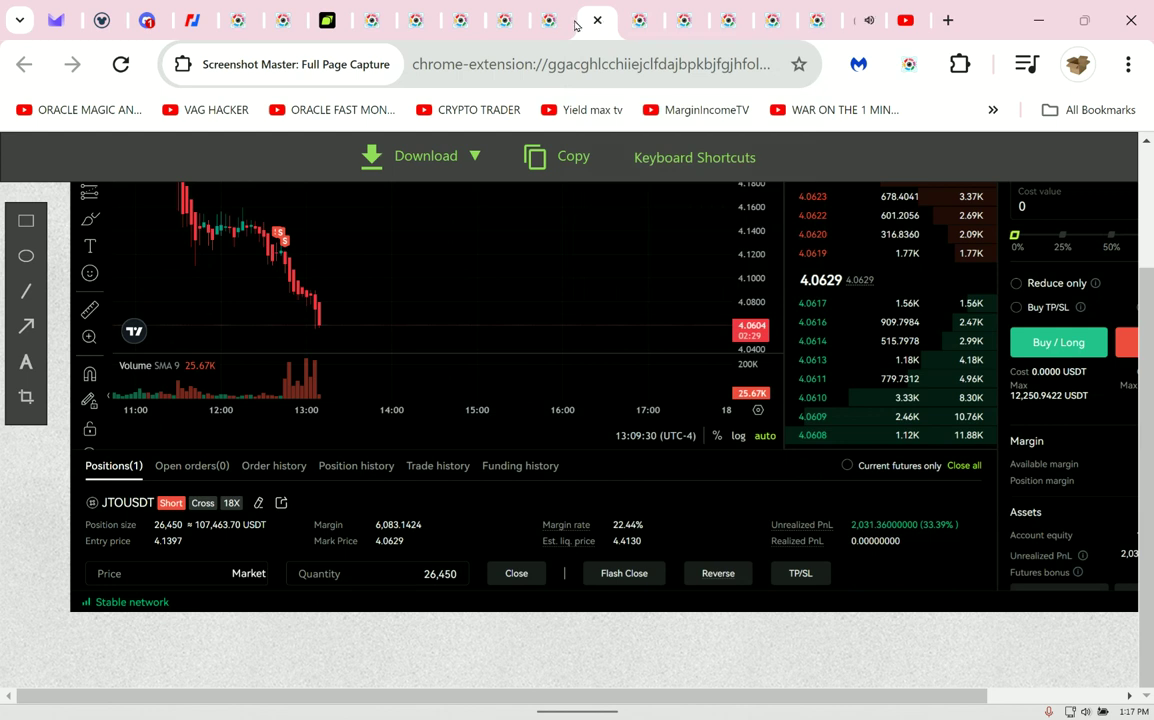
{"action": "left_click", "coordinate": [553, 22]}
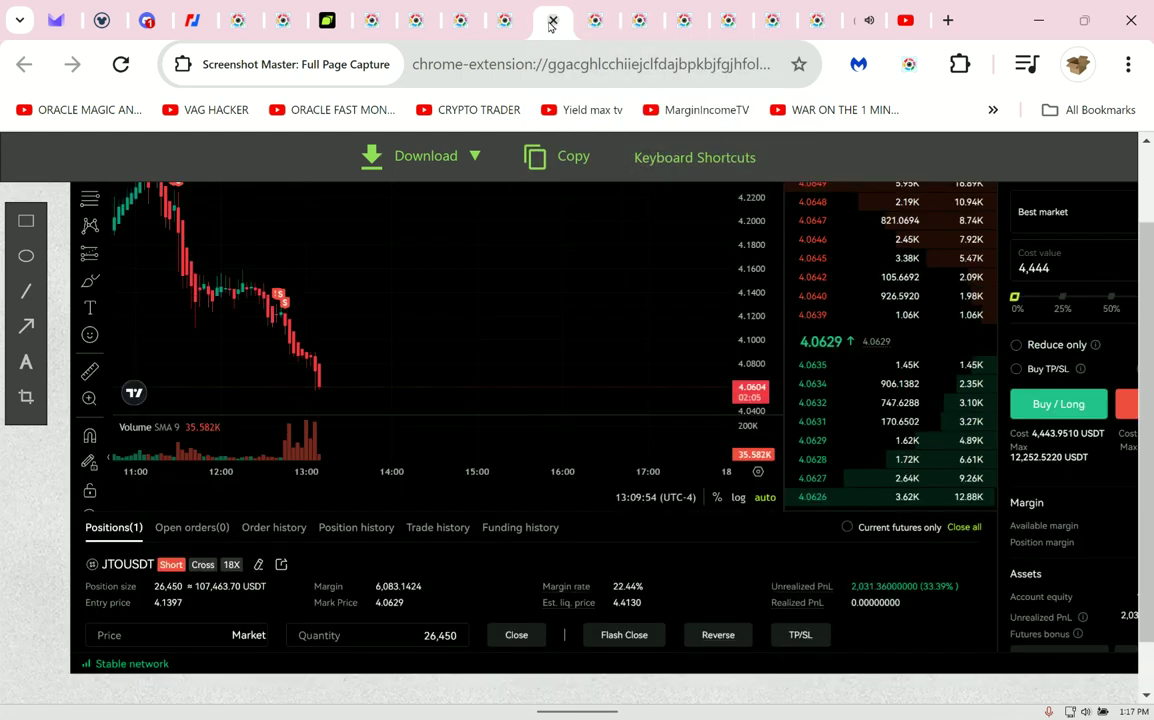
{"action": "left_click", "coordinate": [327, 20]}
{"action": "left_click_drag", "start_coordinate": [533, 407], "coordinate": [459, 417]}
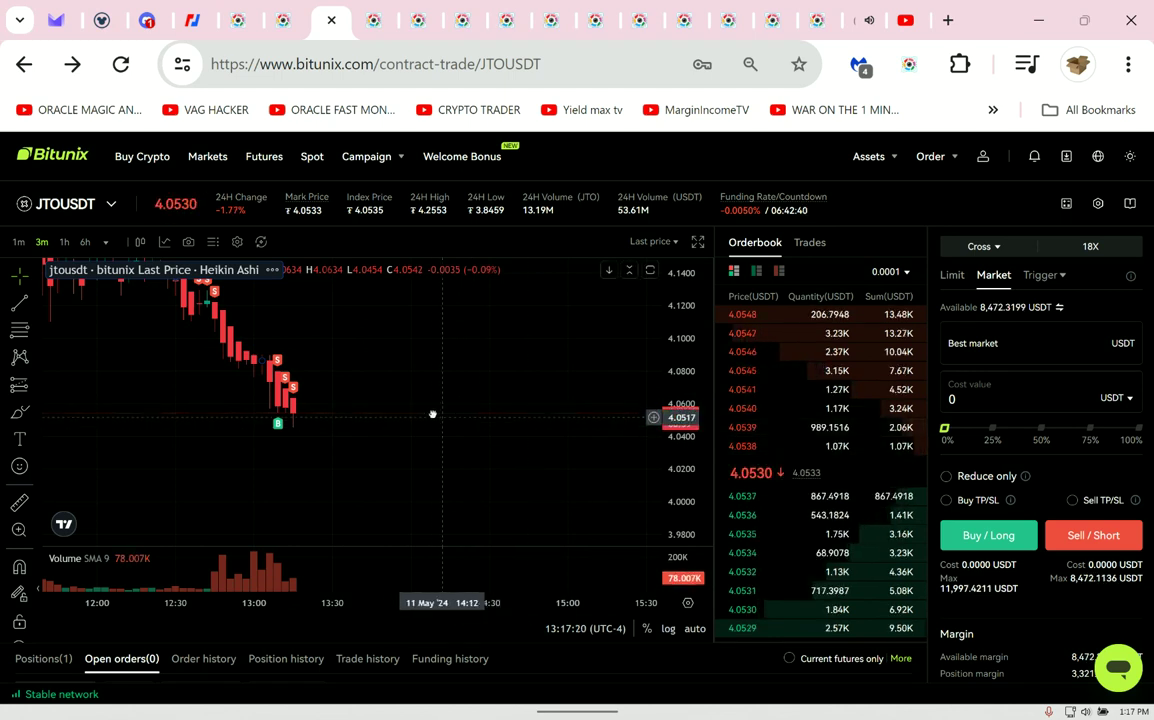
{"action": "left_click_drag", "start_coordinate": [432, 411], "coordinate": [464, 419]}
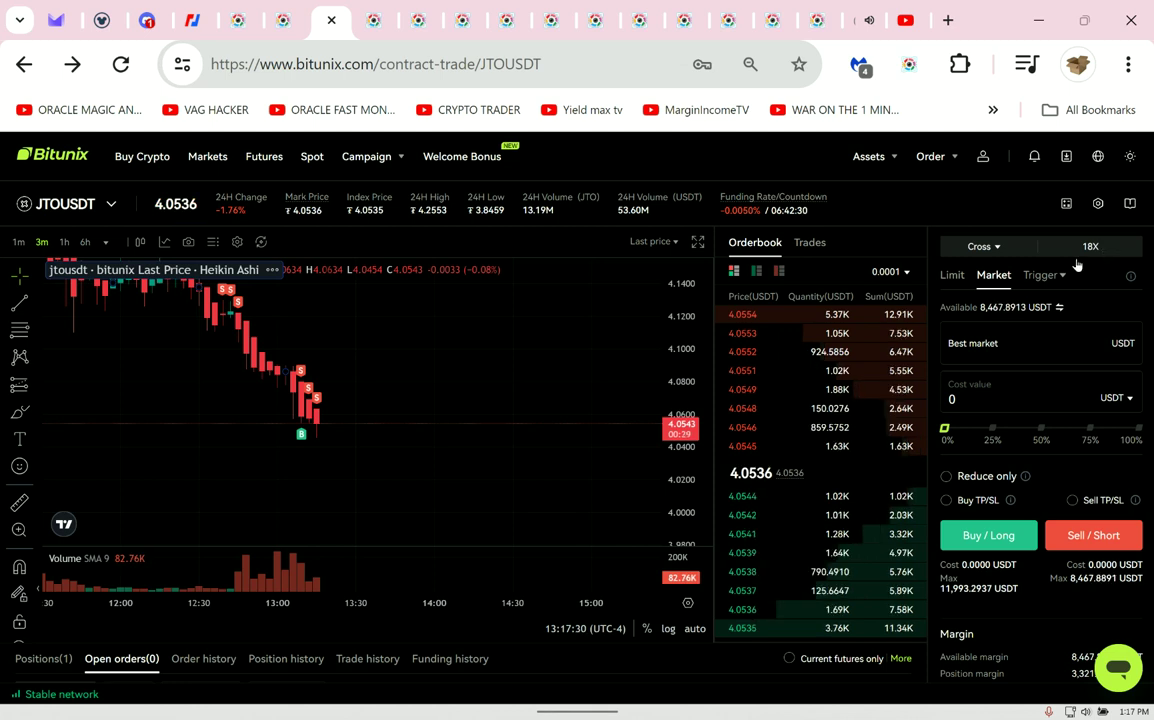
{"action": "mouse_move", "coordinate": [453, 382]}
{"action": "left_mouse_down"}
{"action": "mouse_move", "coordinate": [421, 430]}
{"action": "mouse_move", "coordinate": [377, 425]}
{"action": "left_mouse_up"}
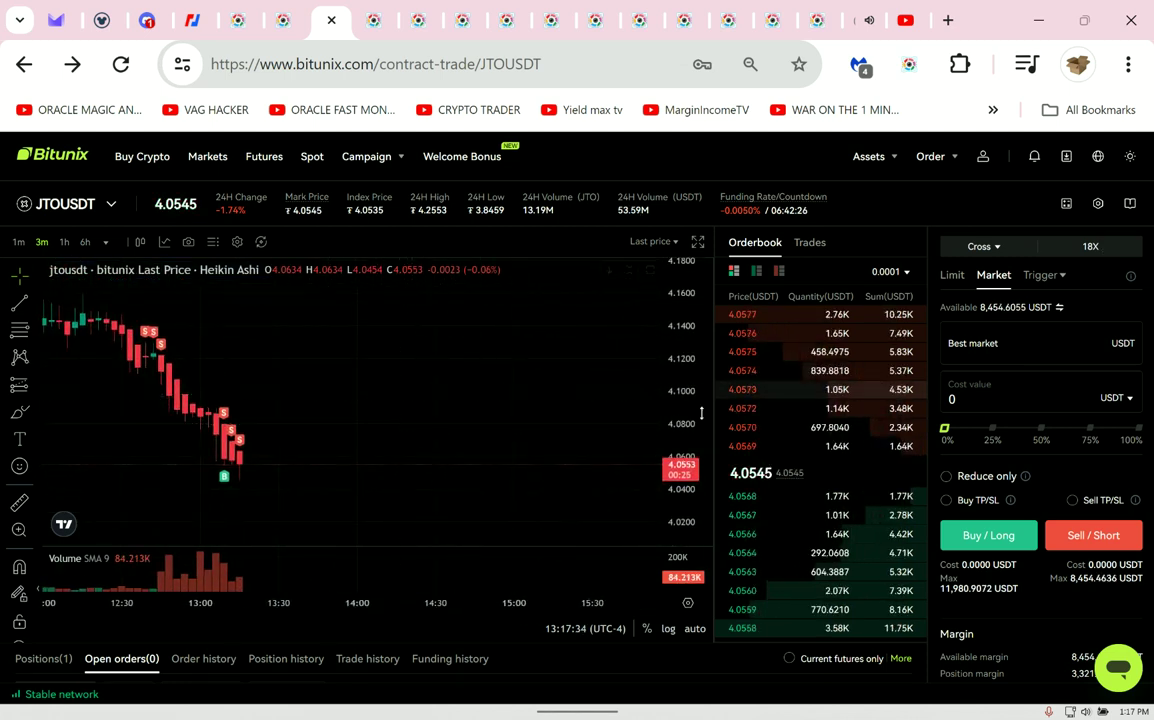
{"action": "left_click_drag", "start_coordinate": [701, 413], "coordinate": [705, 345]}
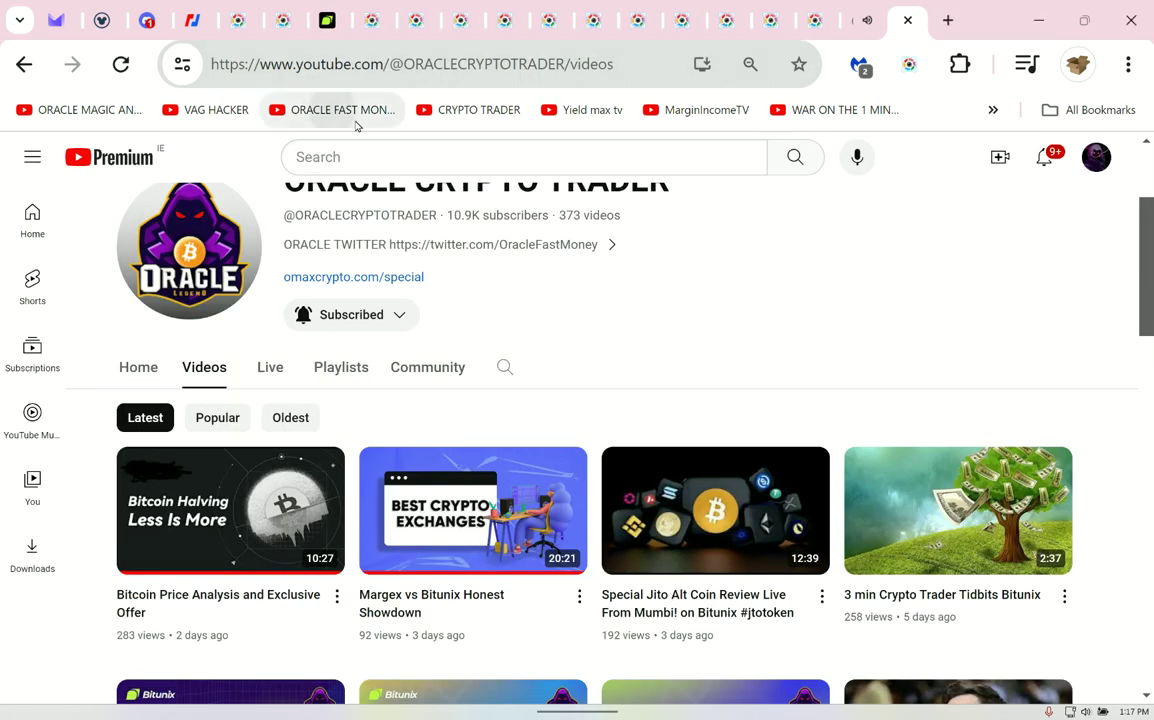
Scroll the ORACLE FAST MONEY TRADER Videos grid, then return to the Bitunix tab.
{"action": "left_click", "coordinate": [356, 120]}
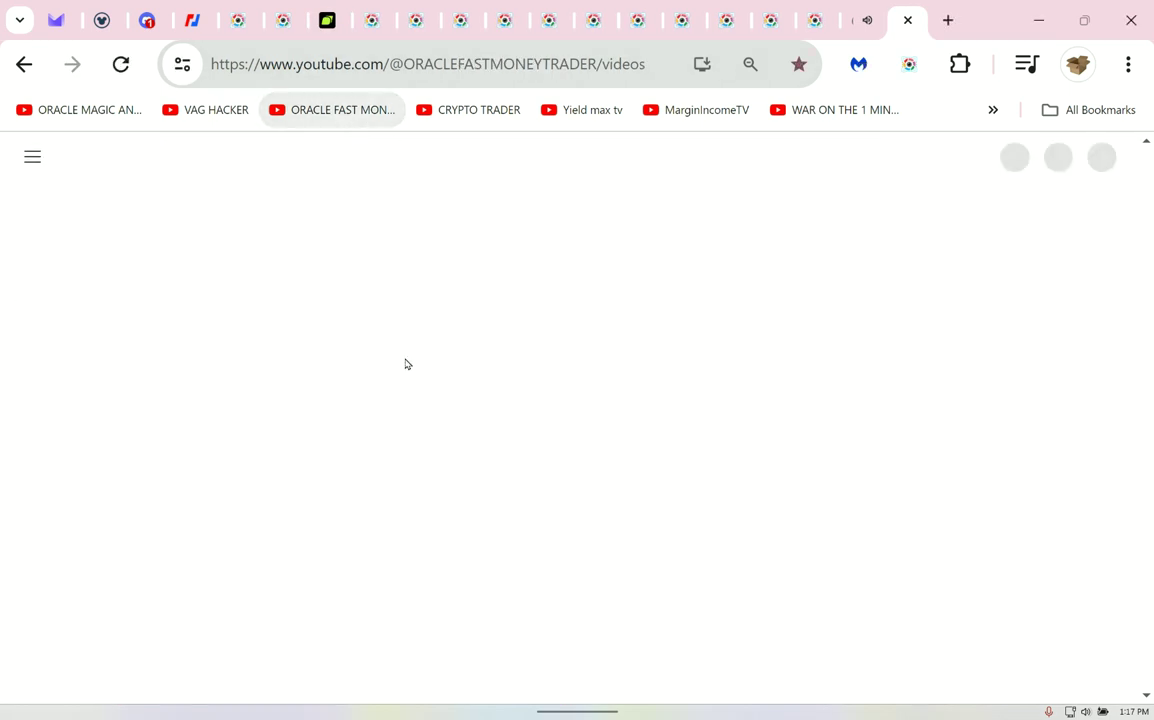
{"action": "scroll", "coordinate": [480, 461], "scroll_direction": "down", "scroll_amount": 1}
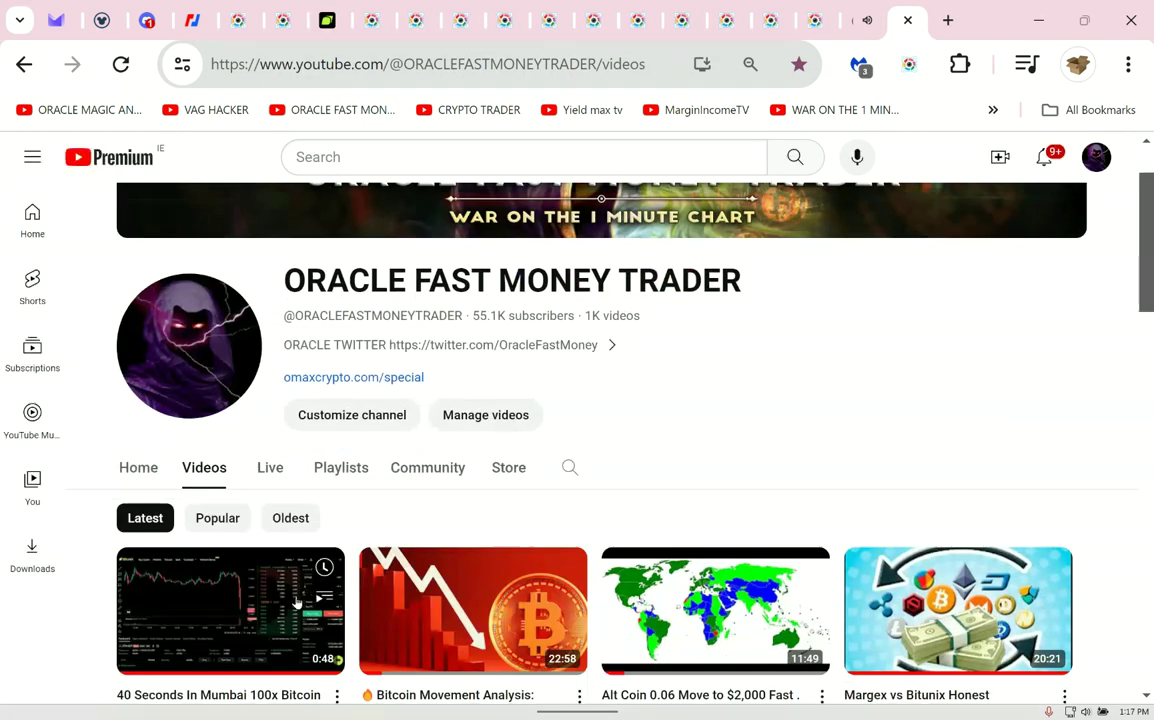
{"action": "scroll", "coordinate": [513, 455], "scroll_direction": "down", "scroll_amount": 2}
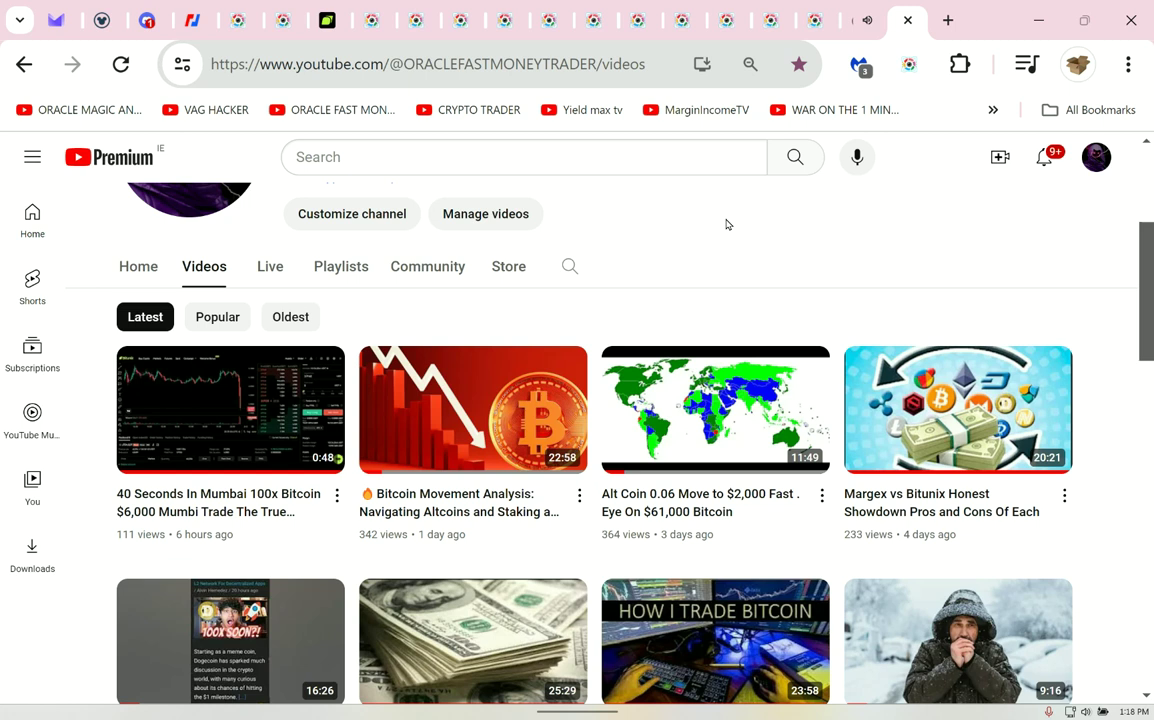
{"action": "scroll", "coordinate": [724, 226], "scroll_direction": "down", "scroll_amount": 1}
{"action": "scroll", "coordinate": [386, 185], "scroll_direction": "down", "scroll_amount": 1}
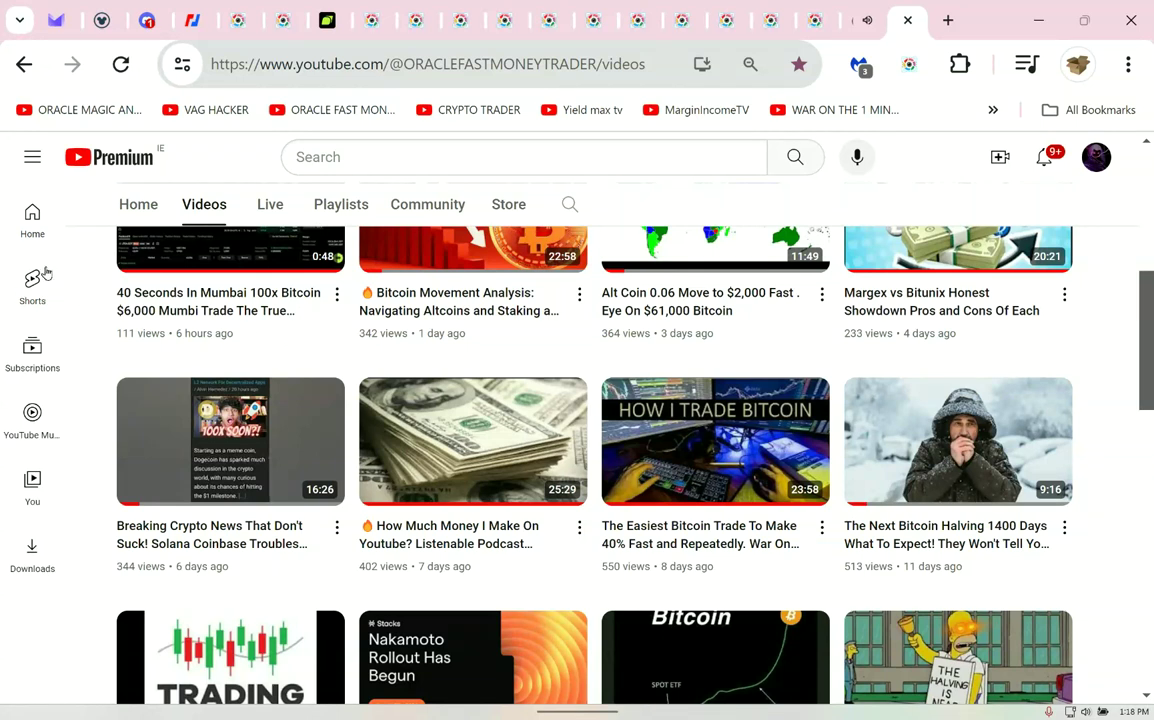
{"action": "key", "text": "ctrl+7"}
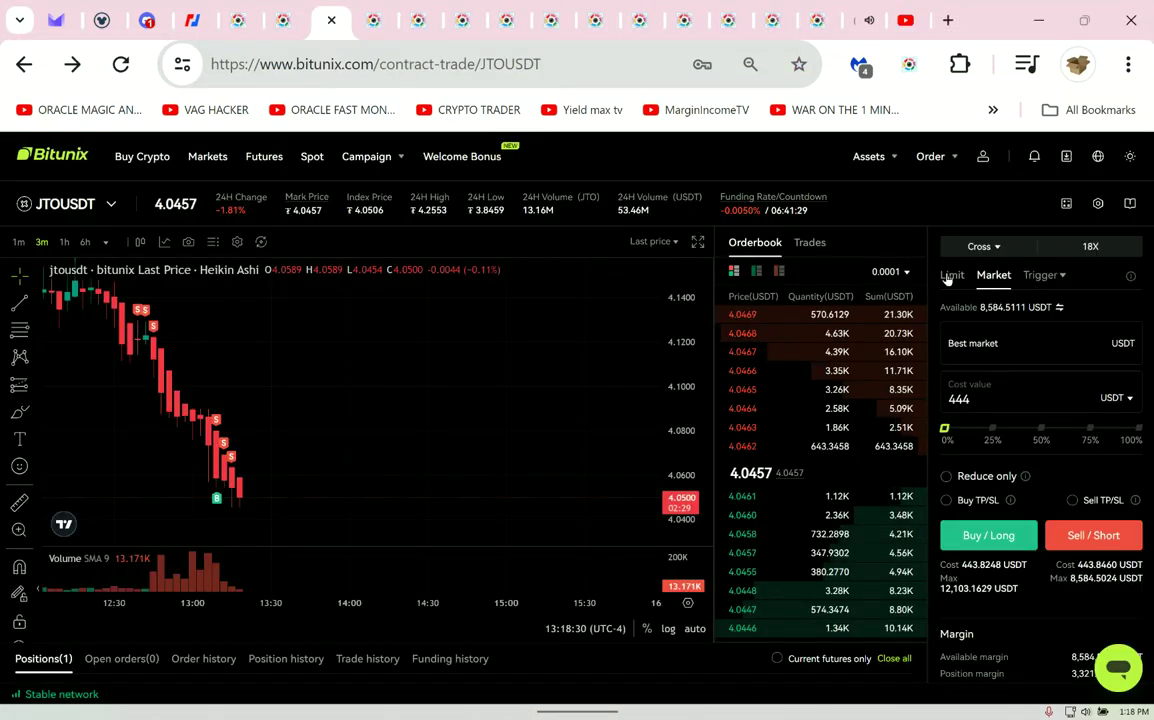
Add a limit short at 4.0457, growing the JTOUSDT position to 21,569.
{"action": "left_click", "coordinate": [952, 275]}
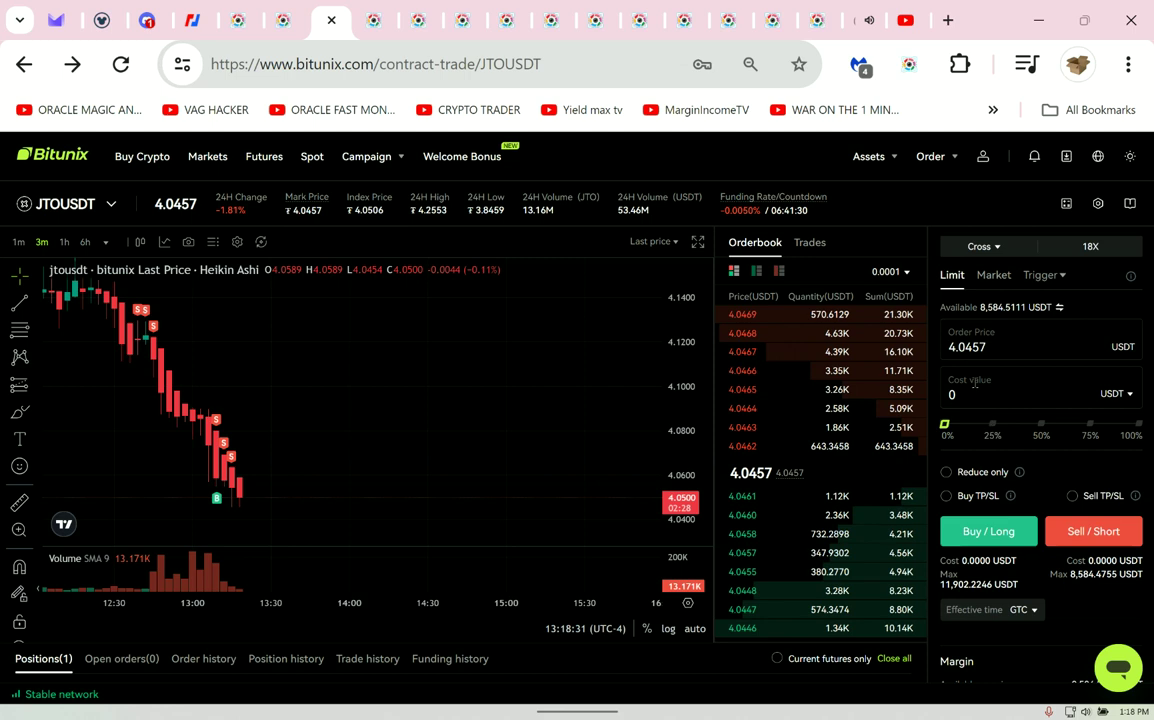
{"action": "type", "text": "4,"}
{"action": "left_click", "coordinate": [1078, 530]}
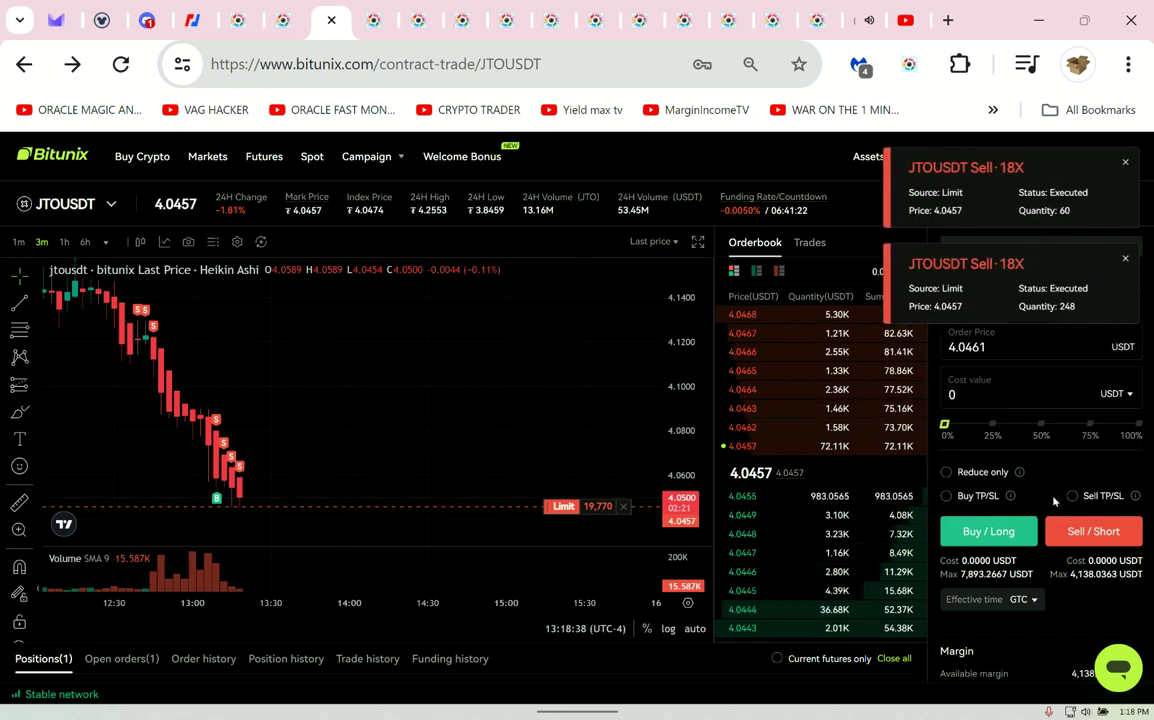
{"action": "left_click_drag", "start_coordinate": [379, 407], "coordinate": [559, 491]}
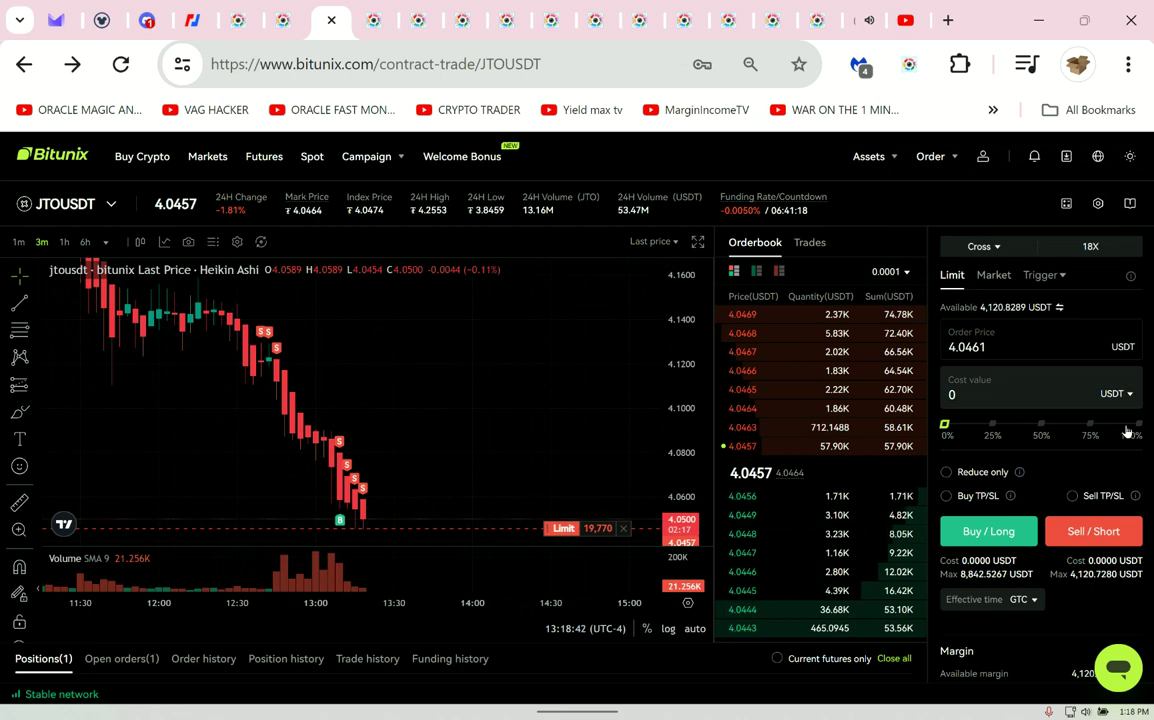
{"action": "scroll", "coordinate": [1126, 430], "scroll_direction": "down", "scroll_amount": 2}
{"action": "scroll", "coordinate": [210, 249], "scroll_direction": "up", "scroll_amount": 2}
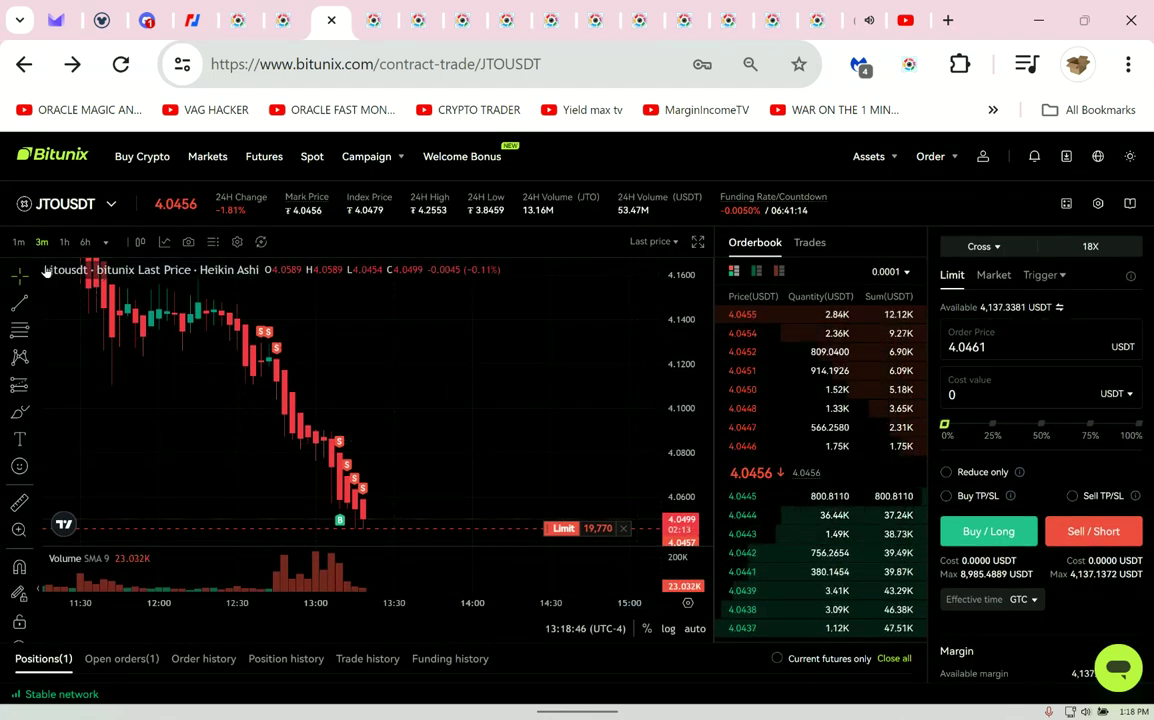
{"action": "key", "text": "ctrl+9"}
{"action": "scroll", "coordinate": [801, 404], "scroll_direction": "up", "scroll_amount": 1}
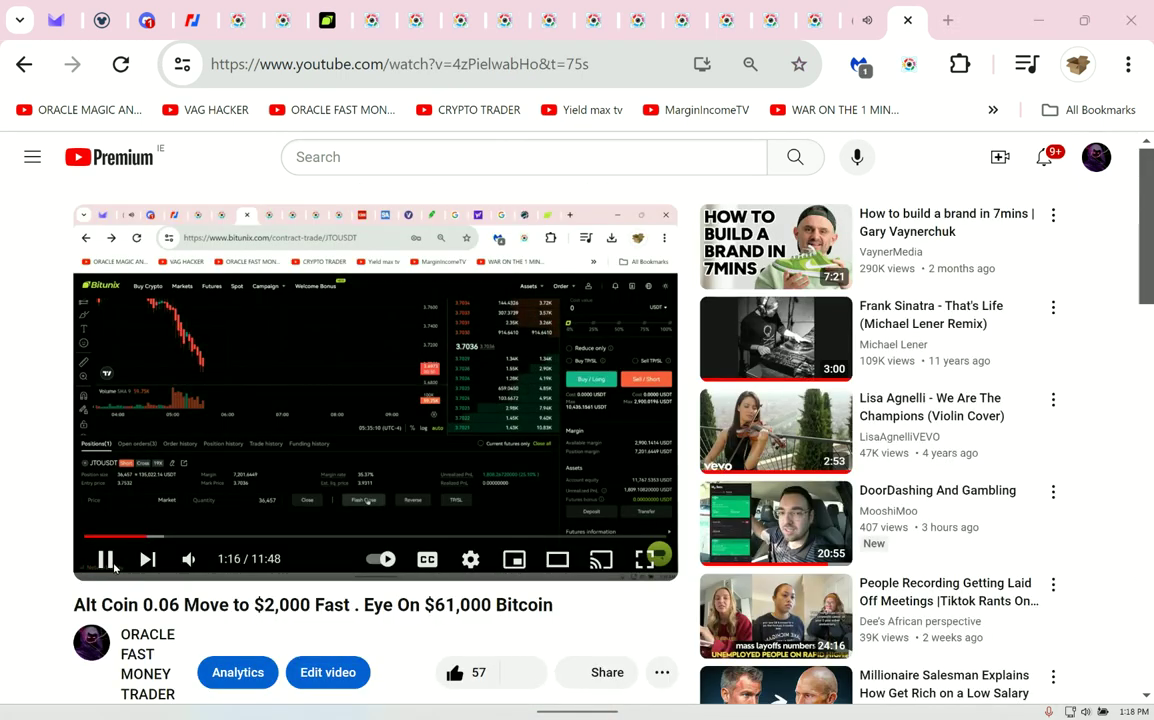
Mute the 'Alt Coin 0.06 Move' video and expand its description and pinned comment.
{"action": "left_click", "coordinate": [189, 561]}
{"action": "scroll", "coordinate": [107, 590], "scroll_direction": "down", "scroll_amount": 2}
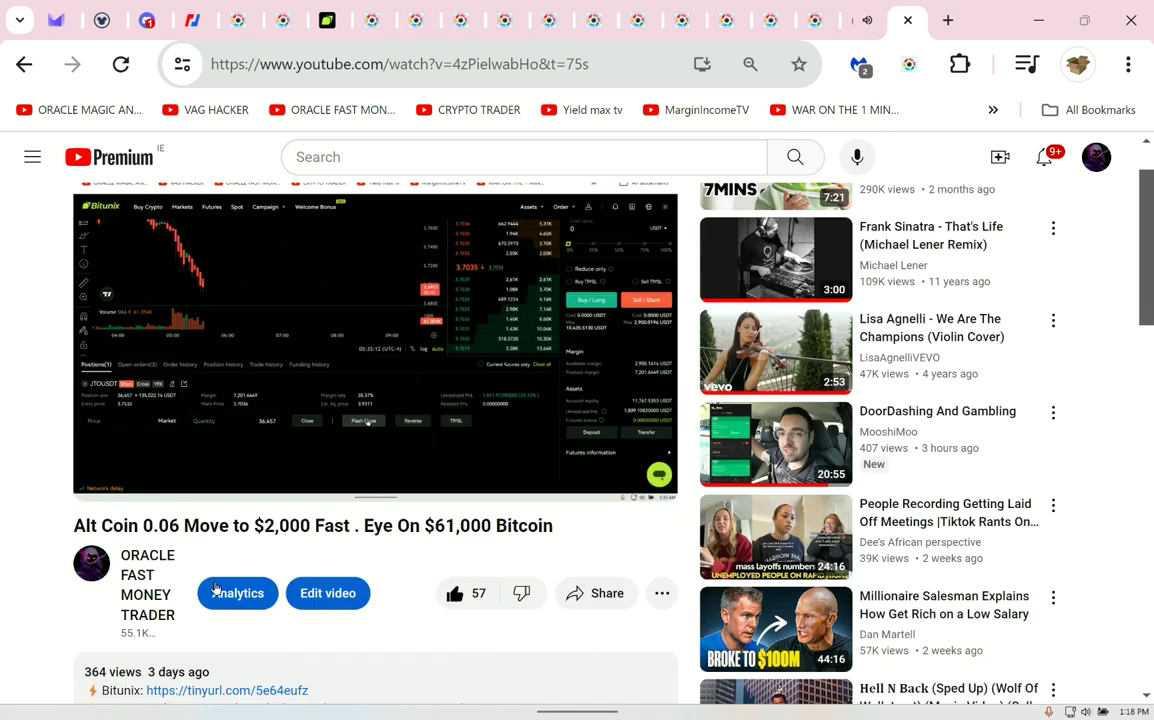
{"action": "scroll", "coordinate": [270, 513], "scroll_direction": "down", "scroll_amount": 2}
{"action": "left_click", "coordinate": [393, 405]}
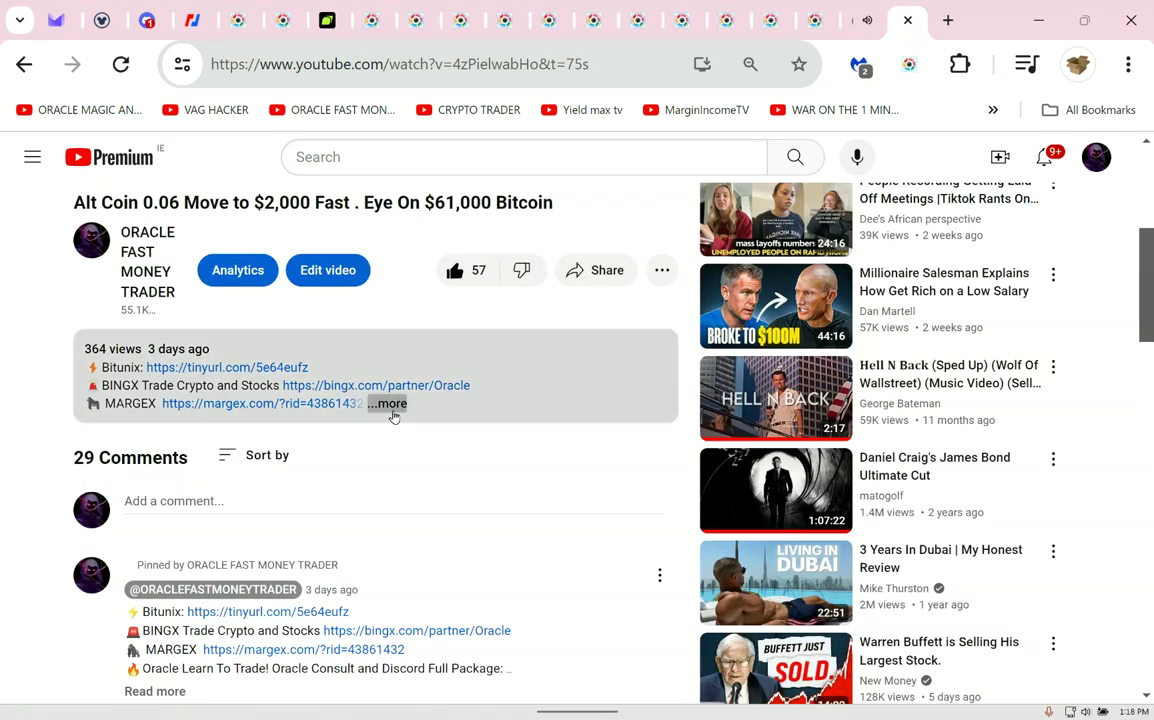
{"action": "scroll", "coordinate": [393, 416], "scroll_direction": "down", "scroll_amount": 2}
{"action": "scroll", "coordinate": [688, 604], "scroll_direction": "down", "scroll_amount": 5}
{"action": "scroll", "coordinate": [688, 604], "scroll_direction": "down", "scroll_amount": 4}
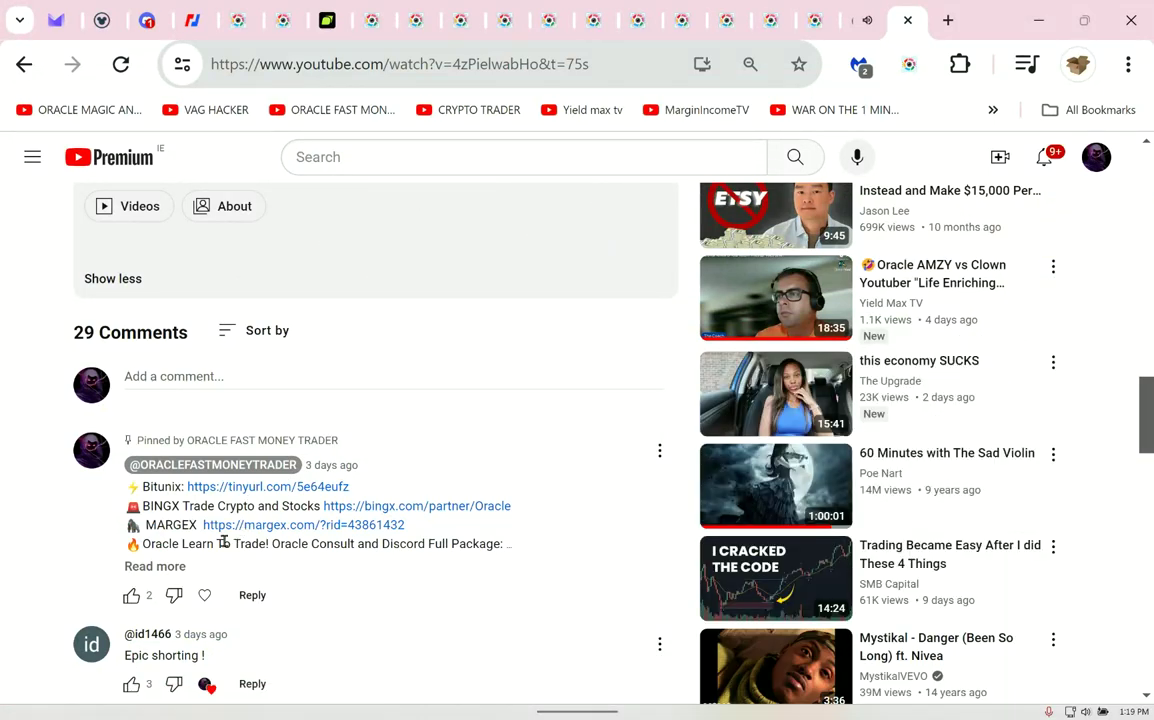
{"action": "left_click", "coordinate": [154, 566]}
{"action": "mouse_move", "coordinate": [776, 580]}
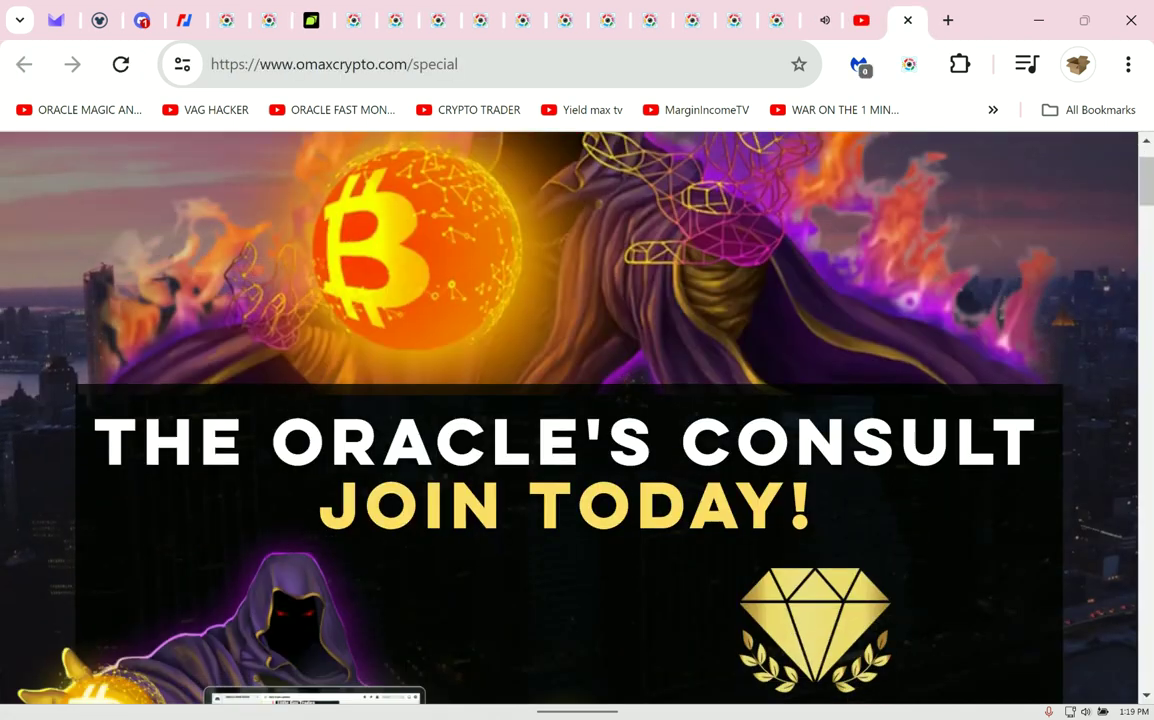
Scroll down through the omaxcrypto.com Oracle's Consult offer page.
{"action": "scroll", "coordinate": [566, 525], "scroll_direction": "down", "scroll_amount": 5}
{"action": "scroll", "coordinate": [865, 483], "scroll_direction": "down", "scroll_amount": 1}
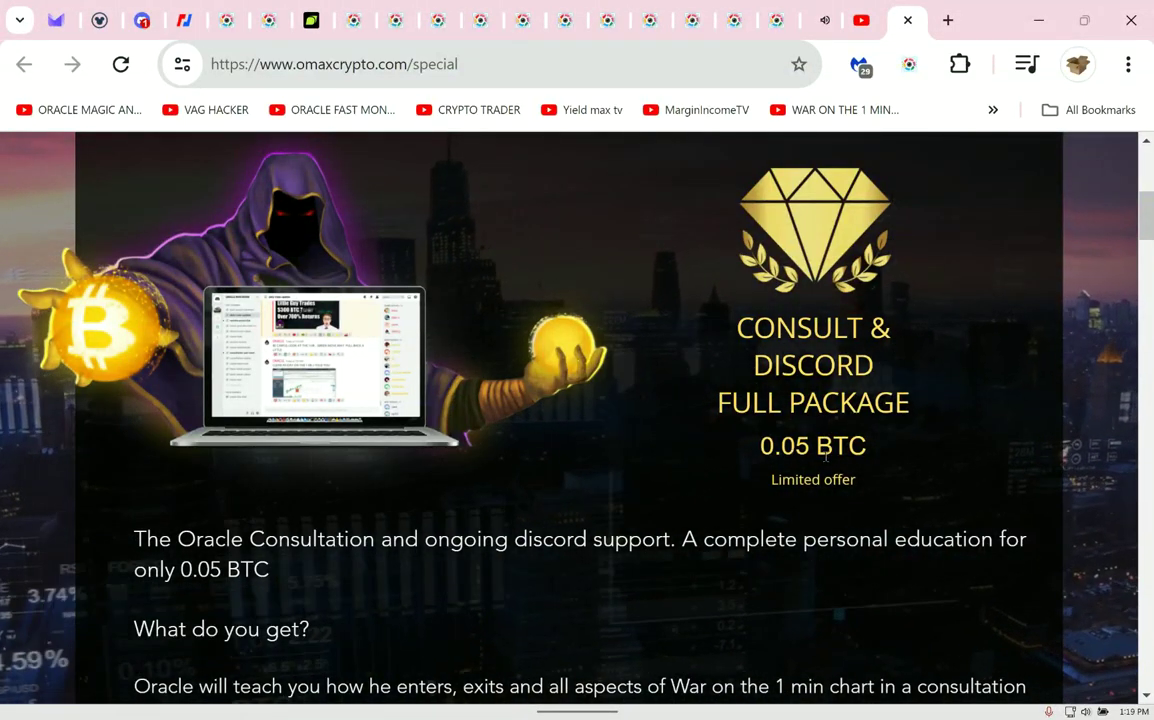
{"action": "scroll", "coordinate": [826, 455], "scroll_direction": "down", "scroll_amount": 2}
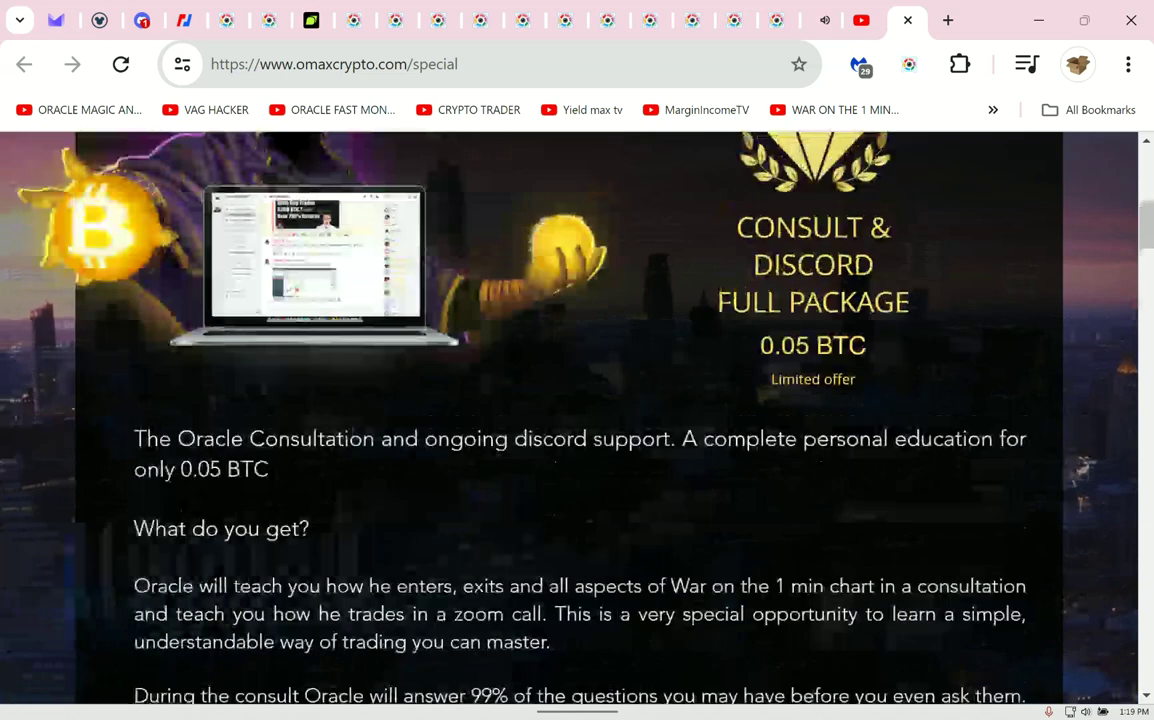
{"action": "scroll", "coordinate": [374, 449], "scroll_direction": "down", "scroll_amount": 5}
{"action": "scroll", "coordinate": [724, 440], "scroll_direction": "down", "scroll_amount": 1}
{"action": "scroll", "coordinate": [731, 438], "scroll_direction": "down", "scroll_amount": 2}
{"action": "scroll", "coordinate": [734, 446], "scroll_direction": "down", "scroll_amount": 2}
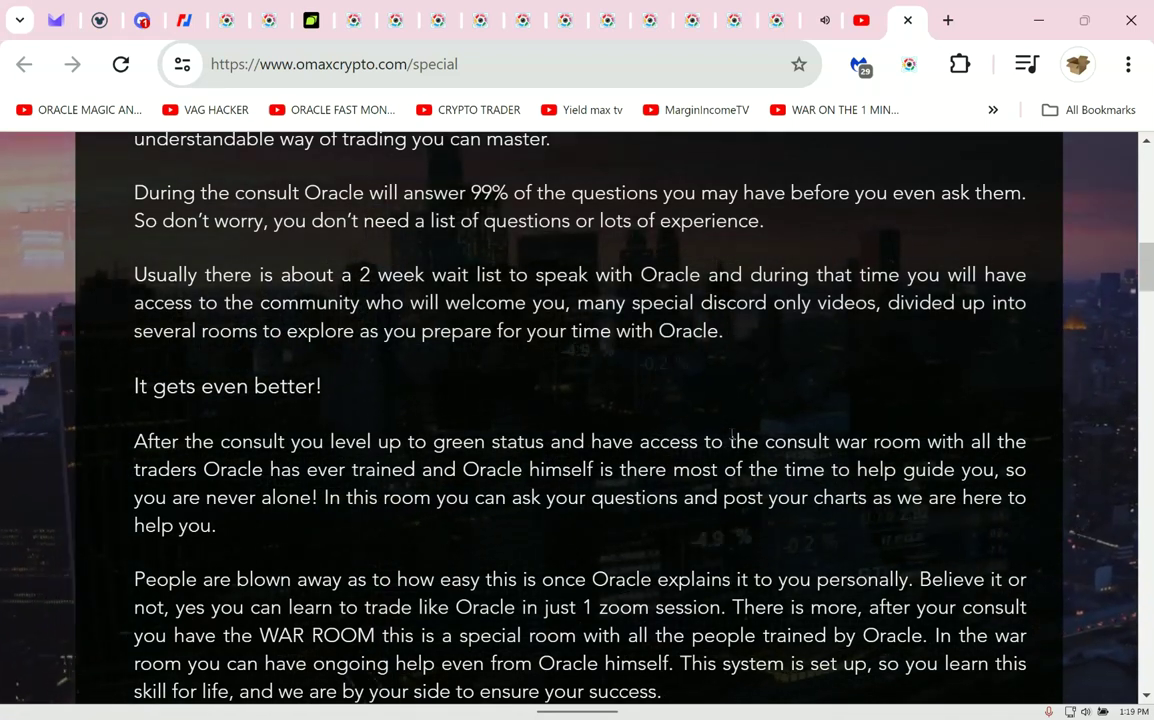
{"action": "scroll", "coordinate": [731, 438], "scroll_direction": "down", "scroll_amount": 2}
{"action": "scroll", "coordinate": [733, 442], "scroll_direction": "down", "scroll_amount": 4}
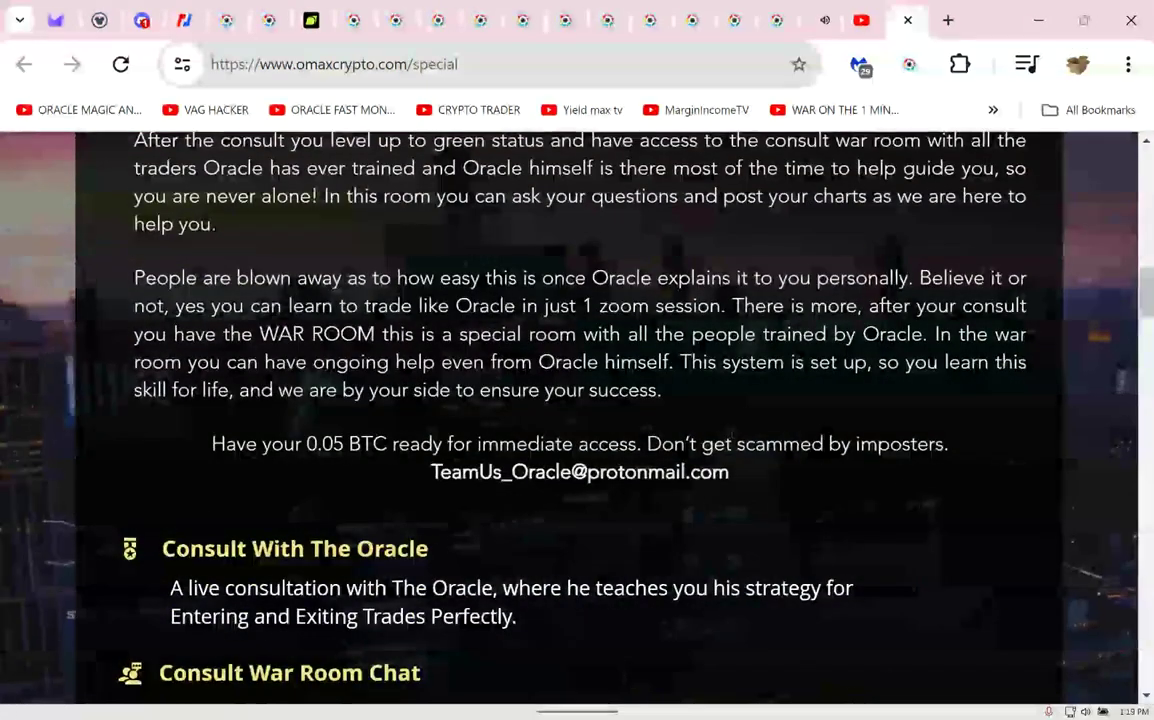
{"action": "scroll", "coordinate": [731, 434], "scroll_direction": "down", "scroll_amount": 2}
{"action": "scroll", "coordinate": [435, 365], "scroll_direction": "down", "scroll_amount": 2}
{"action": "scroll", "coordinate": [435, 365], "scroll_direction": "down", "scroll_amount": 2}
Highlight the Consult War Room Chat and Consult Recap Videos feature paragraphs.
{"action": "left_click_drag", "start_coordinate": [443, 373], "coordinate": [168, 384]}
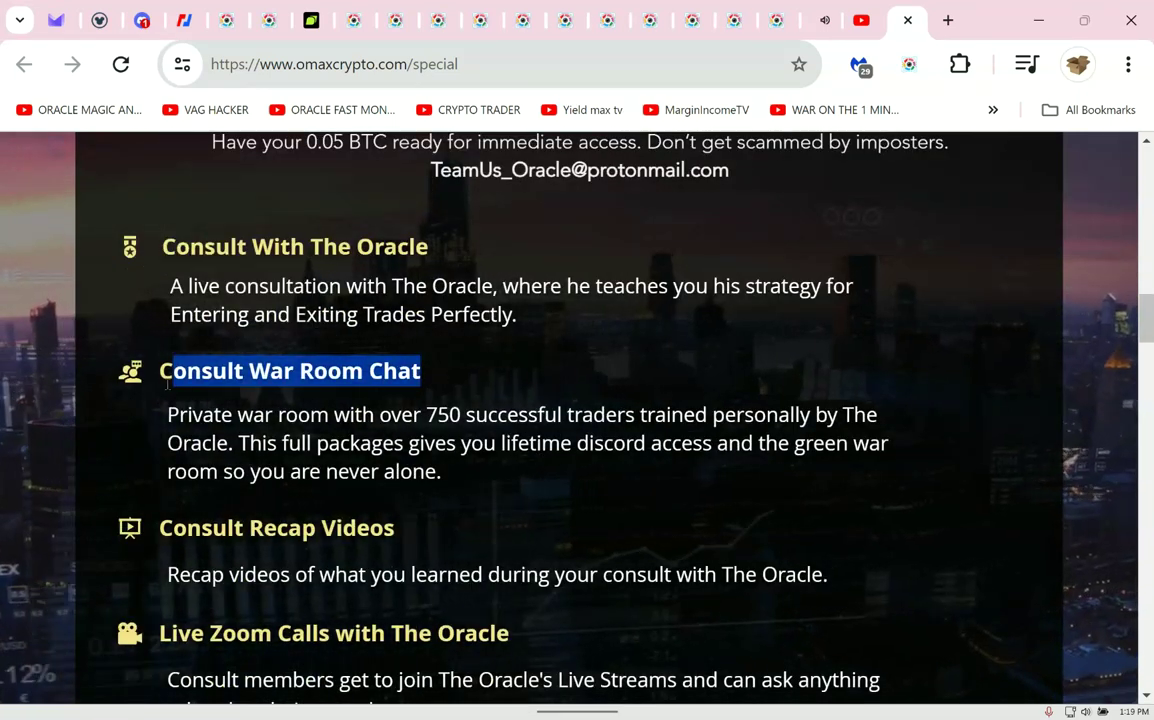
{"action": "left_click_drag", "start_coordinate": [546, 505], "coordinate": [158, 371]}
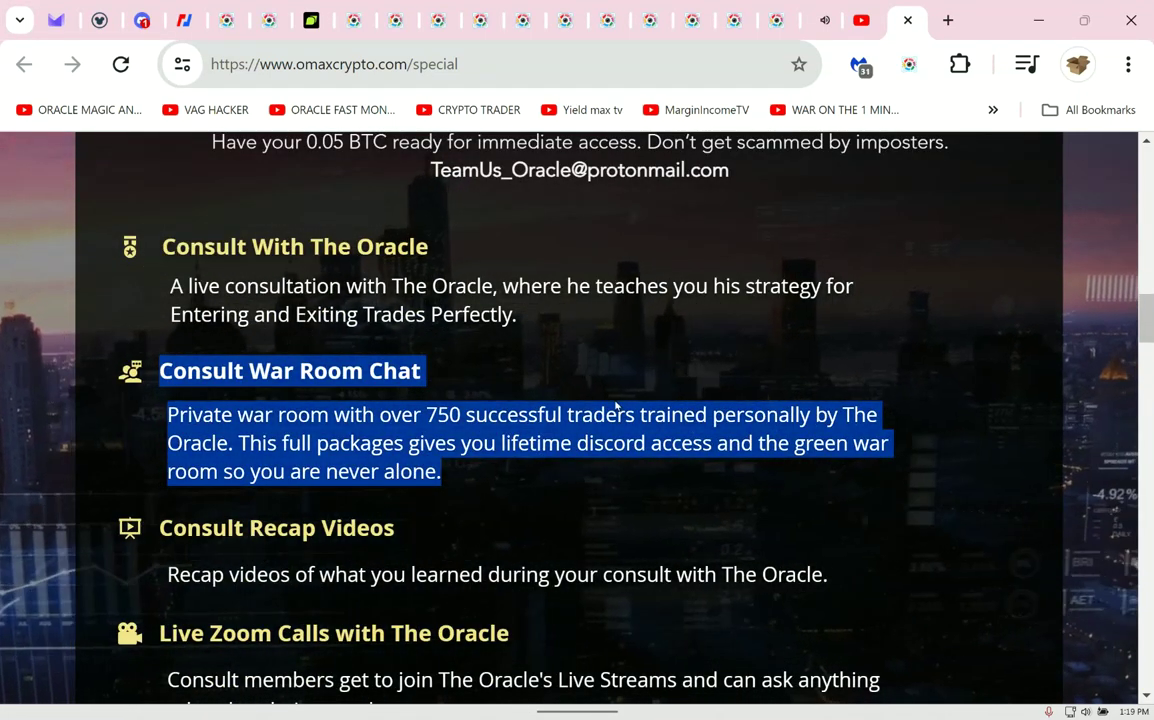
{"action": "left_click", "coordinate": [907, 461]}
{"action": "scroll", "coordinate": [910, 460], "scroll_direction": "down", "scroll_amount": 2}
{"action": "triple_click", "coordinate": [762, 433]}
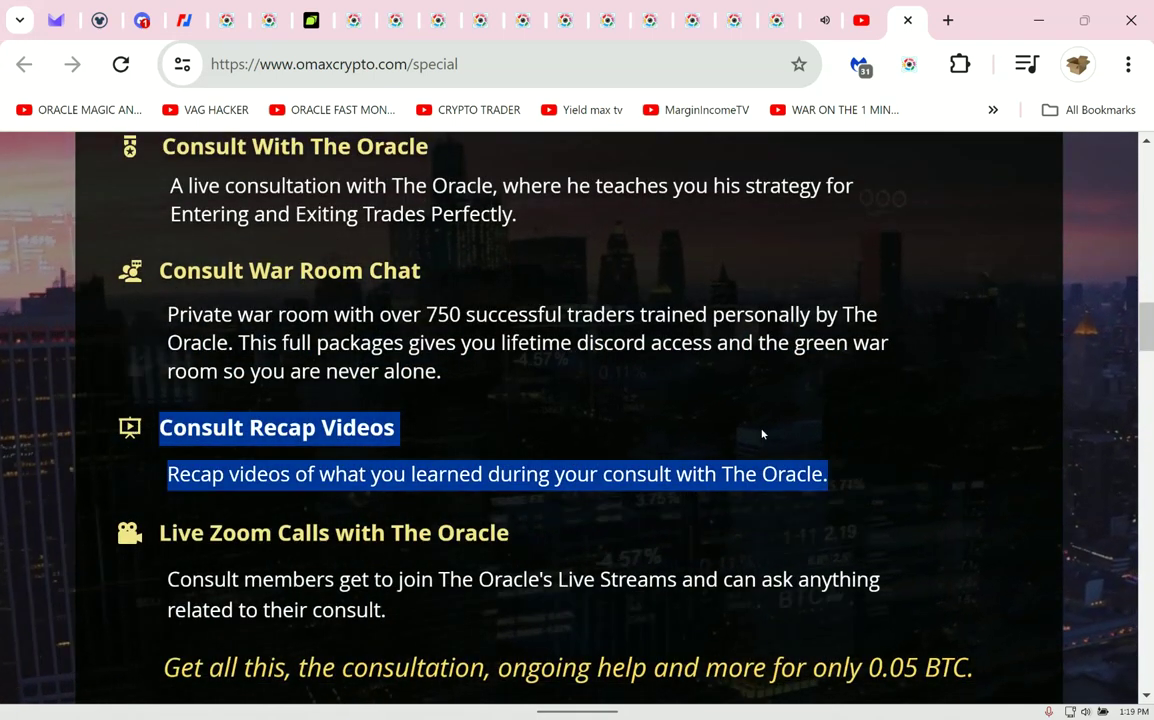
{"action": "left_click", "coordinate": [458, 610]}
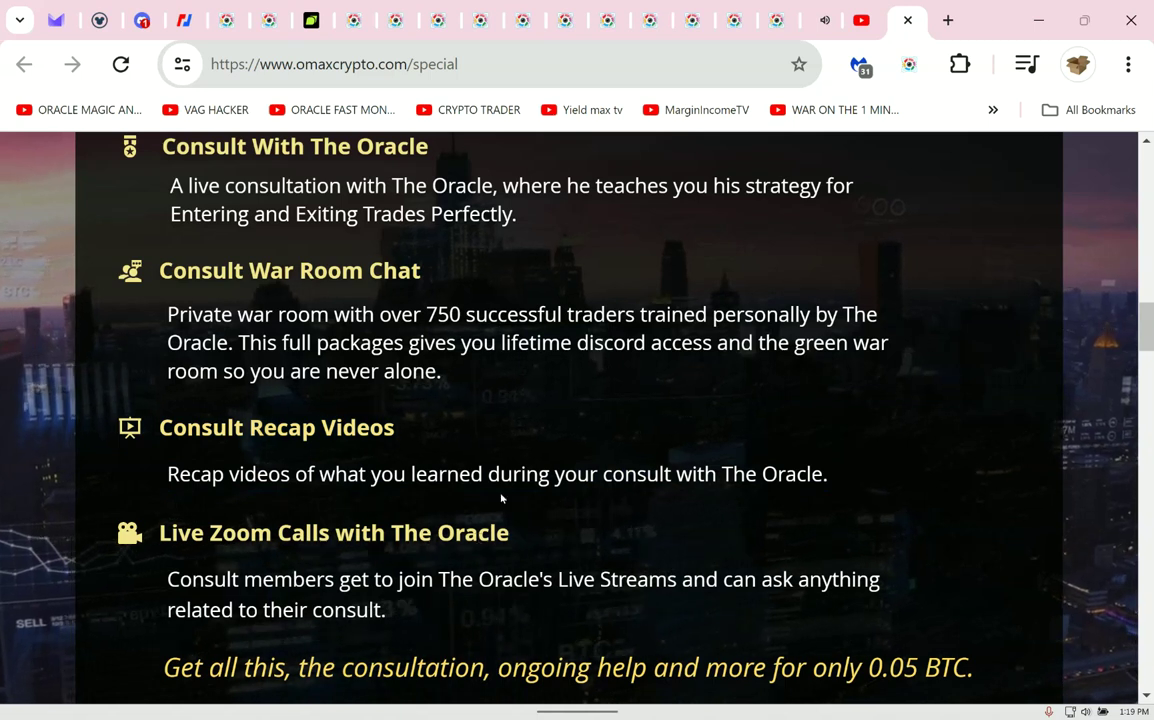
{"action": "scroll", "coordinate": [541, 431], "scroll_direction": "down", "scroll_amount": 2}
{"action": "scroll", "coordinate": [541, 431], "scroll_direction": "down", "scroll_amount": 2}
{"action": "mouse_move", "coordinate": [940, 479]}
{"action": "left_mouse_down"}
{"action": "mouse_move", "coordinate": [415, 497]}
{"action": "mouse_move", "coordinate": [205, 490]}
{"action": "left_mouse_up"}
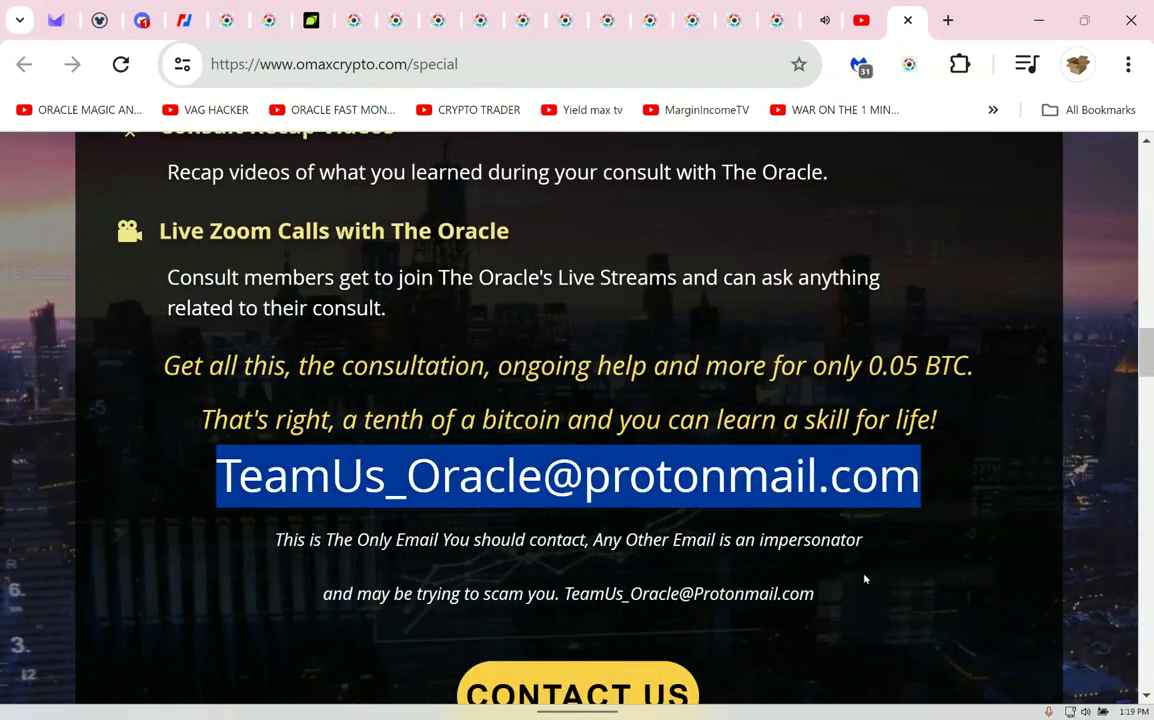
Scroll to the testimonials and advance the carousel to later entries.
{"action": "scroll", "coordinate": [870, 579], "scroll_direction": "down", "scroll_amount": 5}
{"action": "scroll", "coordinate": [874, 579], "scroll_direction": "down", "scroll_amount": 2}
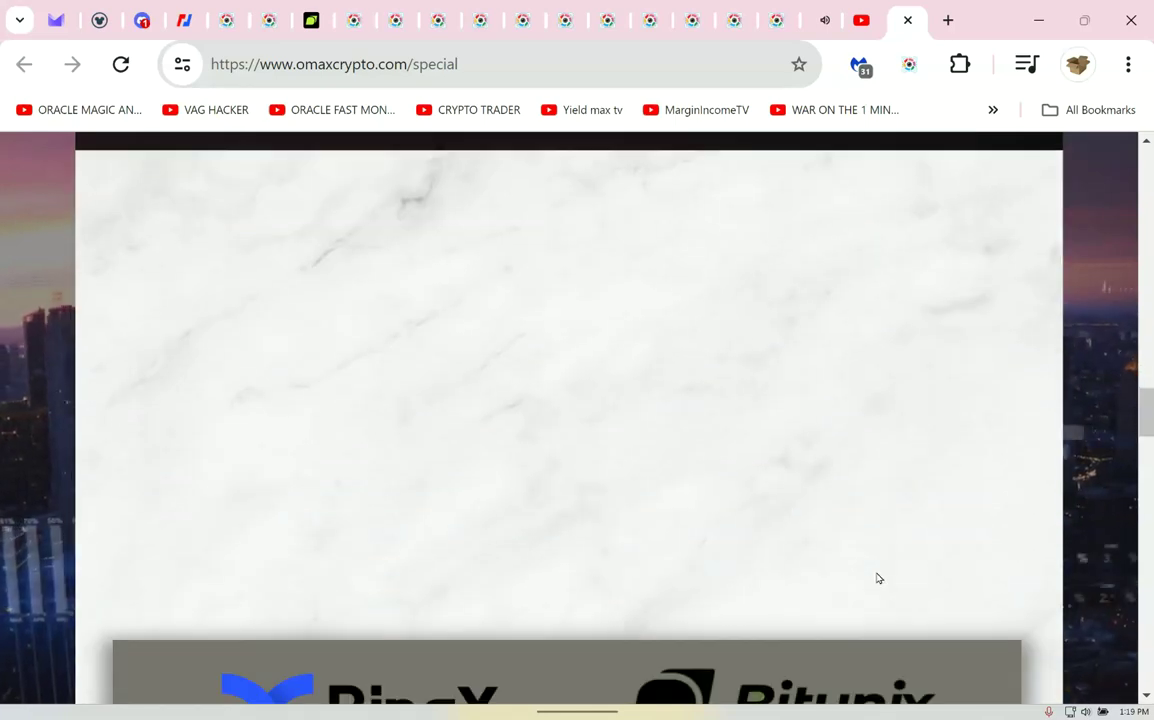
{"action": "scroll", "coordinate": [875, 579], "scroll_direction": "down", "scroll_amount": 2}
{"action": "scroll", "coordinate": [876, 578], "scroll_direction": "down", "scroll_amount": 2}
{"action": "scroll", "coordinate": [877, 578], "scroll_direction": "down", "scroll_amount": 2}
{"action": "scroll", "coordinate": [877, 578], "scroll_direction": "down", "scroll_amount": 4}
{"action": "scroll", "coordinate": [1034, 430], "scroll_direction": "down", "scroll_amount": 2}
{"action": "left_click", "coordinate": [1031, 304]}
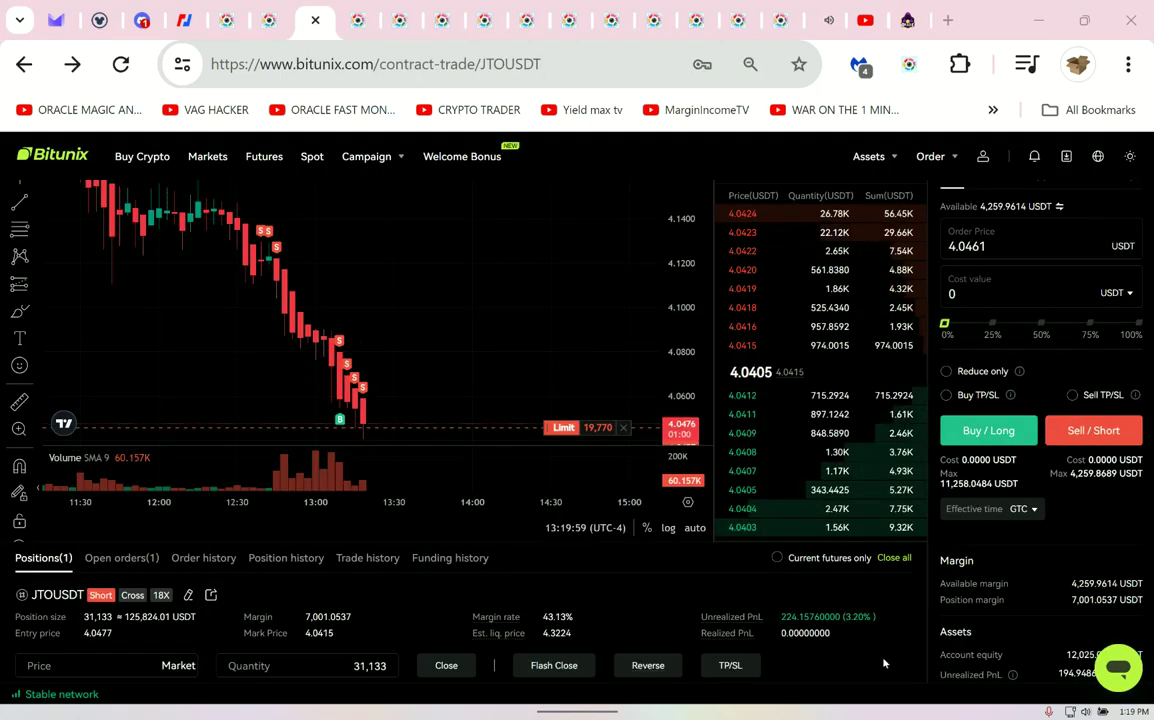
Place another 111 USDT JTOUSDT short filled at 4.0457, then view the earlier 42,254 short capture.
{"action": "scroll", "coordinate": [822, 563], "scroll_direction": "up", "scroll_amount": 1}
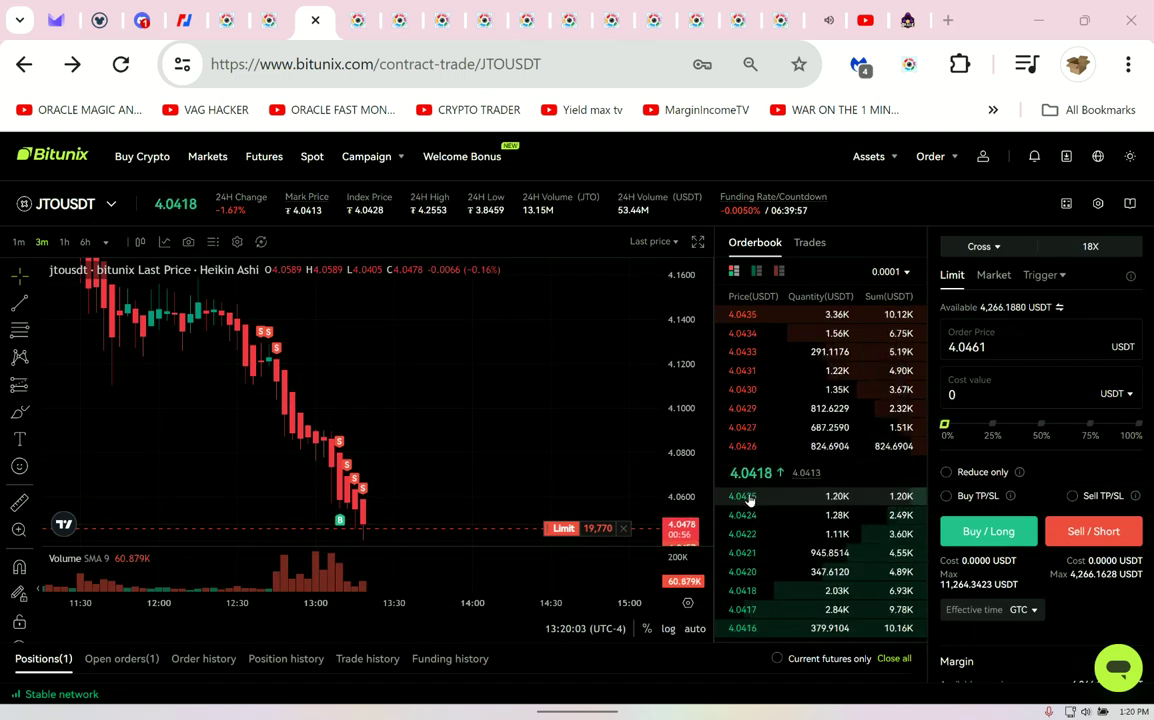
{"action": "double_click", "coordinate": [969, 396]}
{"action": "type", "text": "111"}
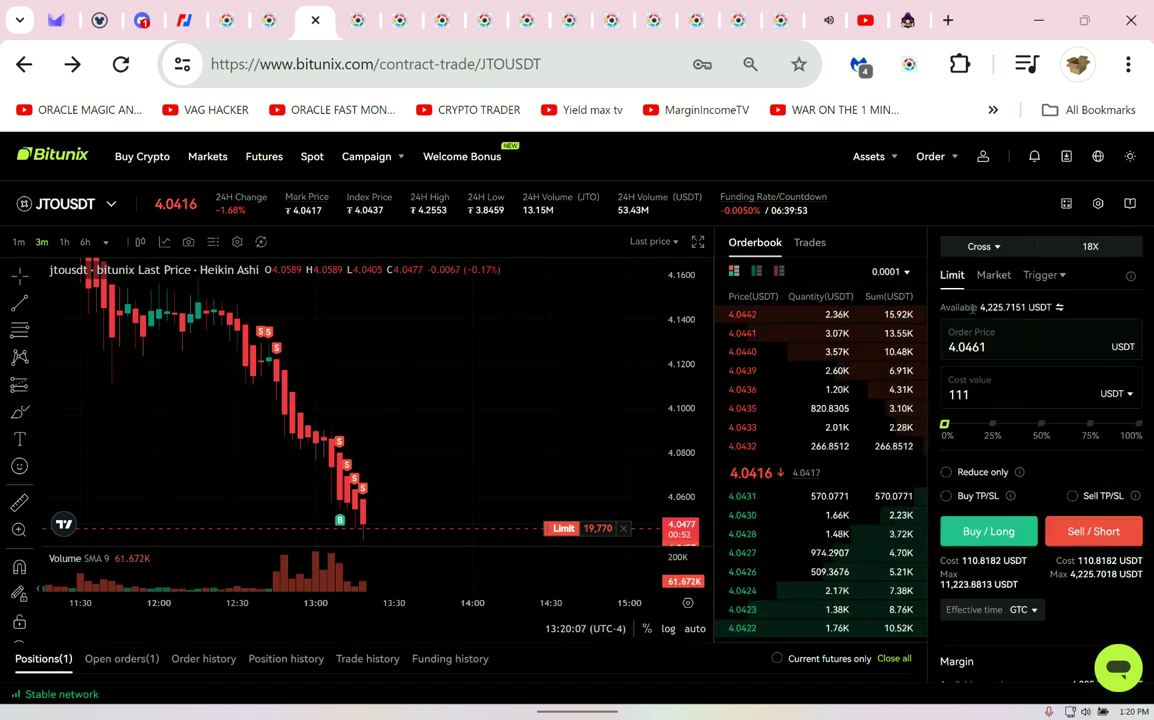
{"action": "key", "text": "Return"}
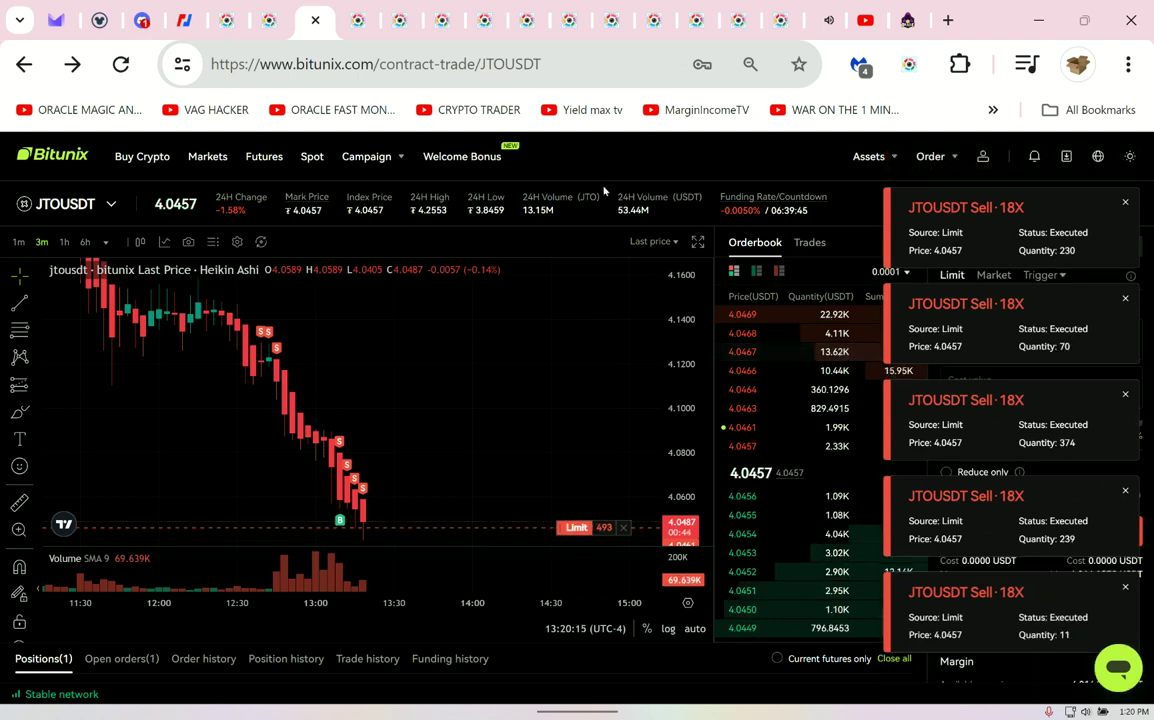
{"action": "left_click", "coordinate": [738, 22]}
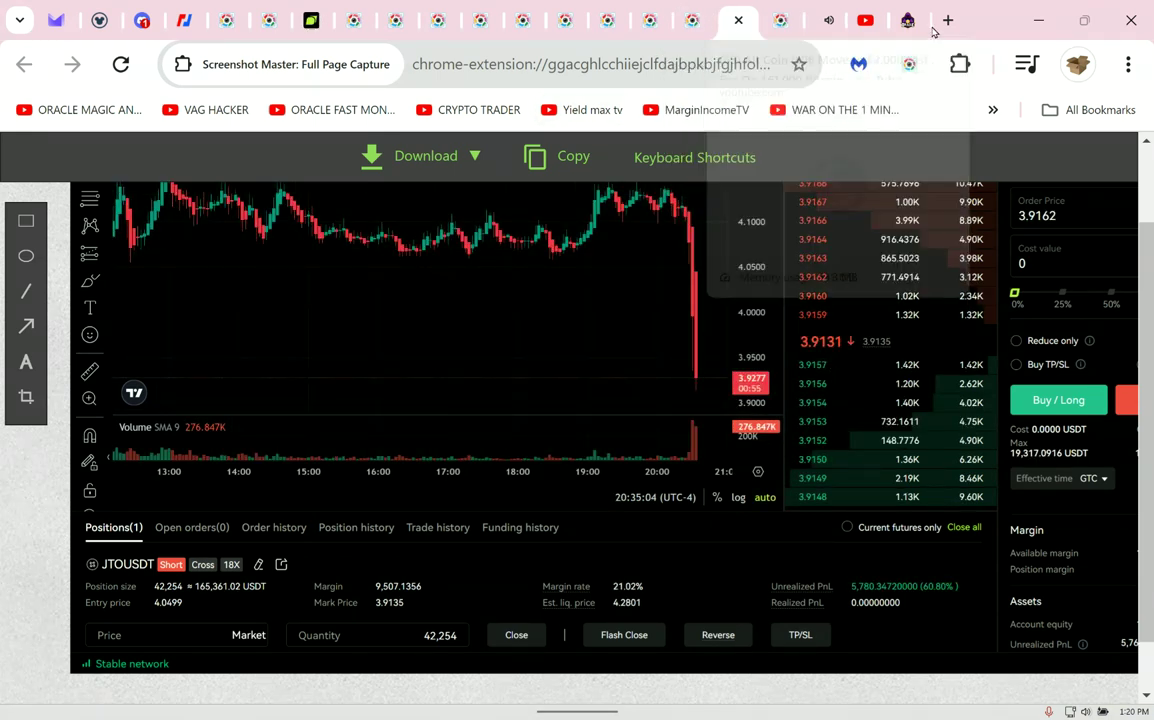
Go back to omaxcrypto.com and scroll up to the Consult & Discord Full Package at 0.05 BTC.
{"action": "left_click", "coordinate": [907, 20]}
{"action": "scroll", "coordinate": [1028, 307], "scroll_direction": "up", "scroll_amount": 3}
{"action": "scroll", "coordinate": [990, 440], "scroll_direction": "up", "scroll_amount": 6}
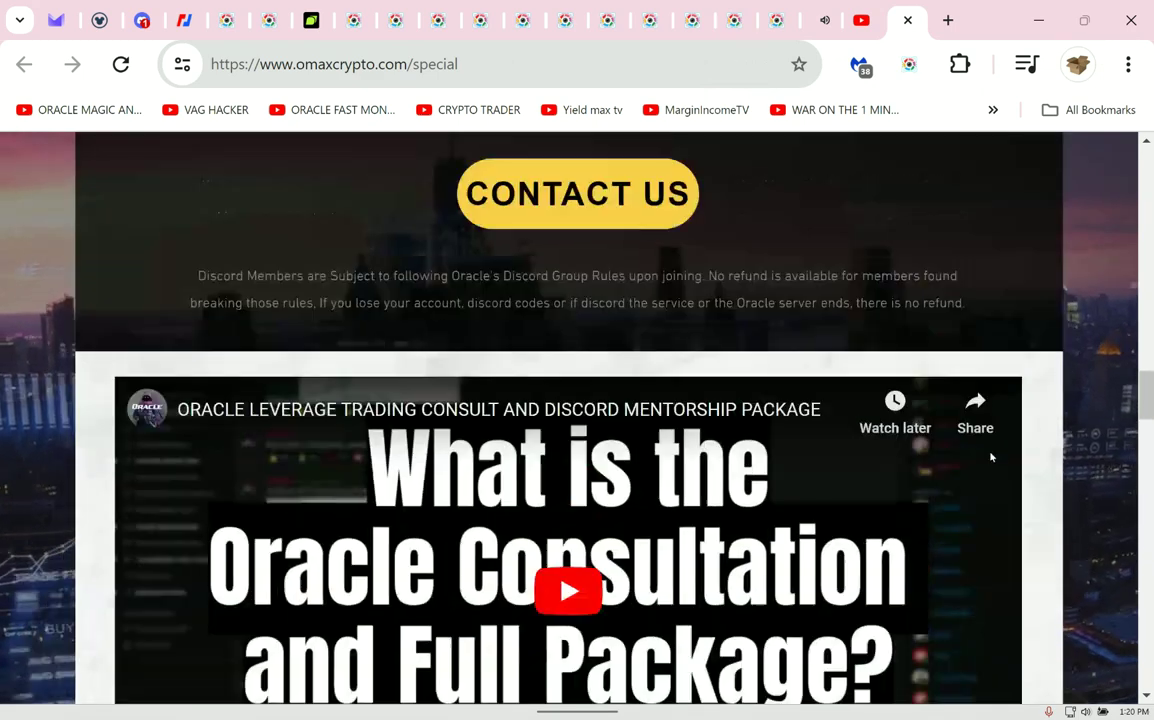
{"action": "scroll", "coordinate": [992, 458], "scroll_direction": "up", "scroll_amount": 5}
{"action": "scroll", "coordinate": [992, 458], "scroll_direction": "up", "scroll_amount": 3}
{"action": "scroll", "coordinate": [963, 497], "scroll_direction": "up", "scroll_amount": 2}
{"action": "scroll", "coordinate": [963, 497], "scroll_direction": "up", "scroll_amount": 3}
{"action": "scroll", "coordinate": [963, 497], "scroll_direction": "up", "scroll_amount": 3}
{"action": "scroll", "coordinate": [960, 518], "scroll_direction": "up", "scroll_amount": 4}
{"action": "scroll", "coordinate": [1038, 571], "scroll_direction": "up", "scroll_amount": 3}
{"action": "scroll", "coordinate": [1038, 578], "scroll_direction": "down", "scroll_amount": 2}
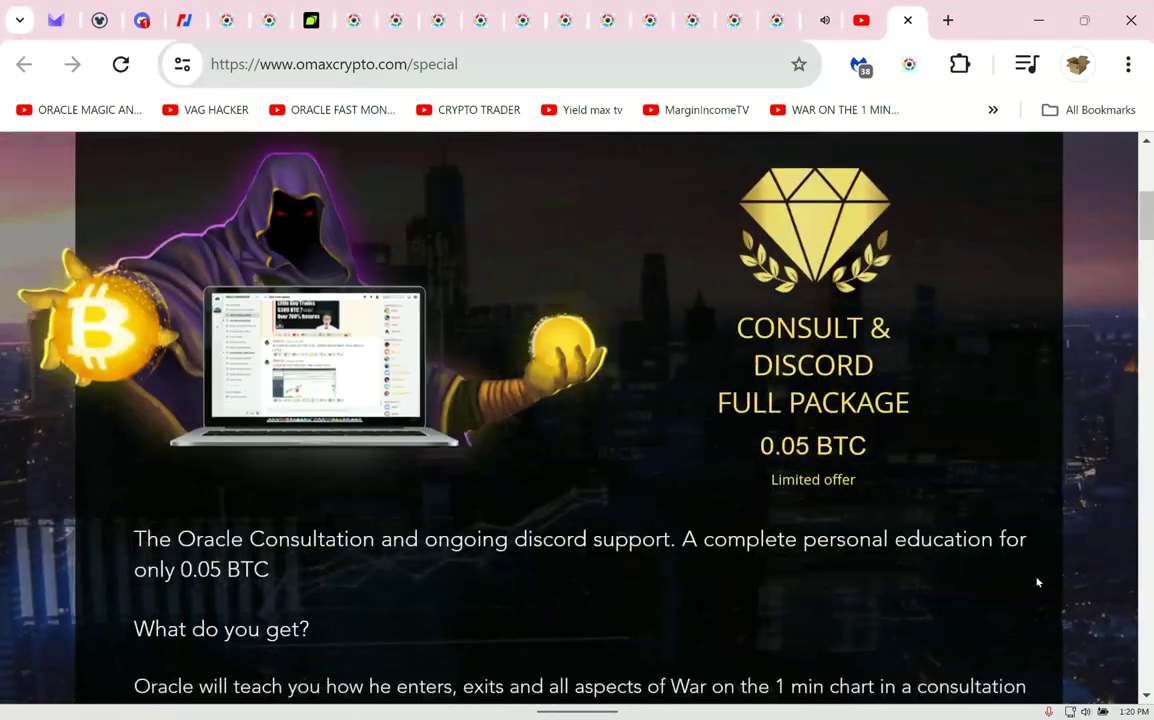